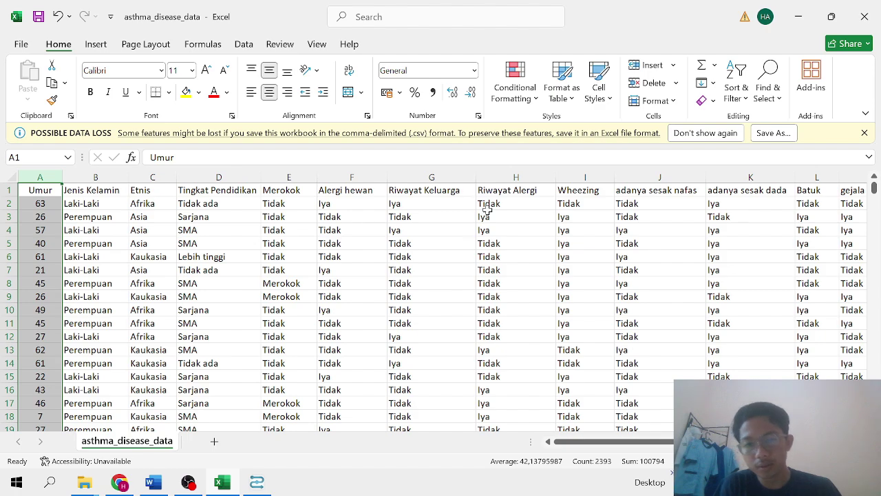
Step: Go through the columns from Umur to Merokok, slightly widening the Tingkat Pendidikan and Merokok columns
{"action": "left_click_drag", "start_coordinate": [619, 441], "coordinate": [595, 442]}
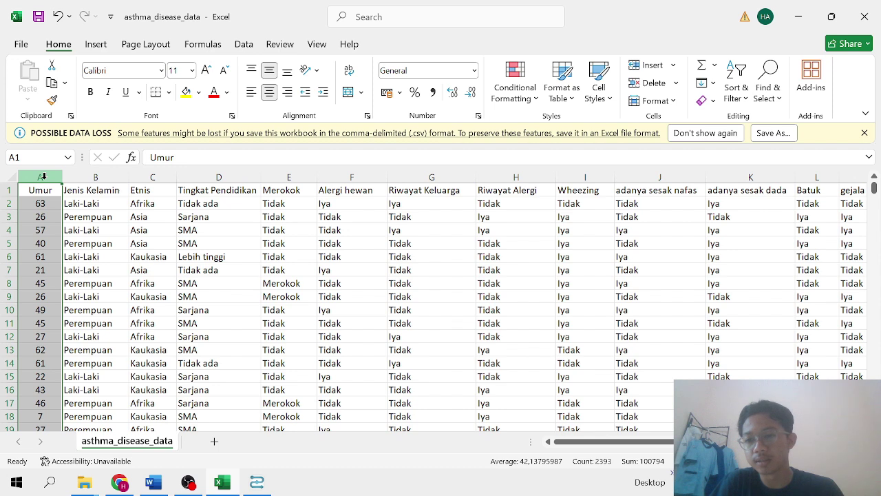
{"action": "left_click", "coordinate": [87, 178]}
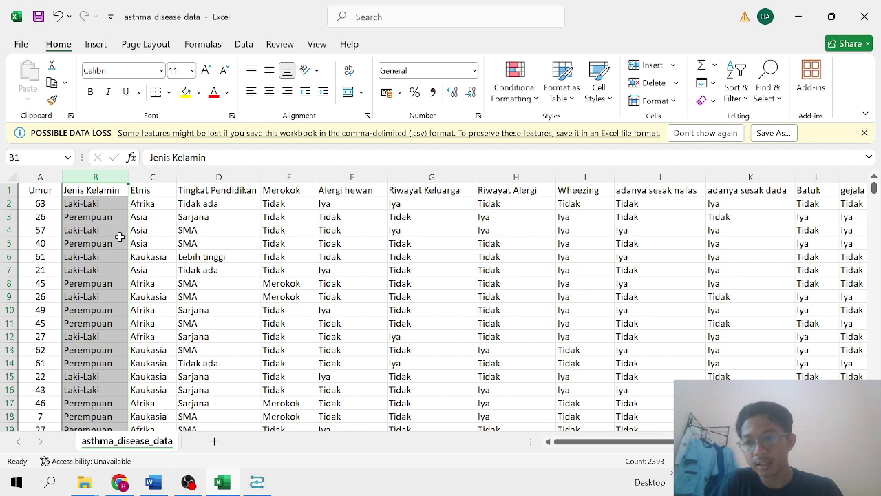
{"action": "left_click", "coordinate": [154, 176]}
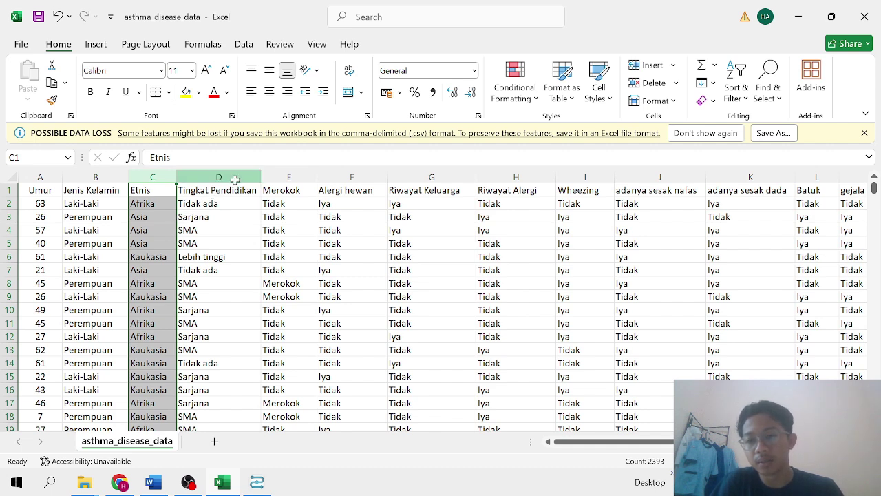
{"action": "left_click", "coordinate": [235, 177]}
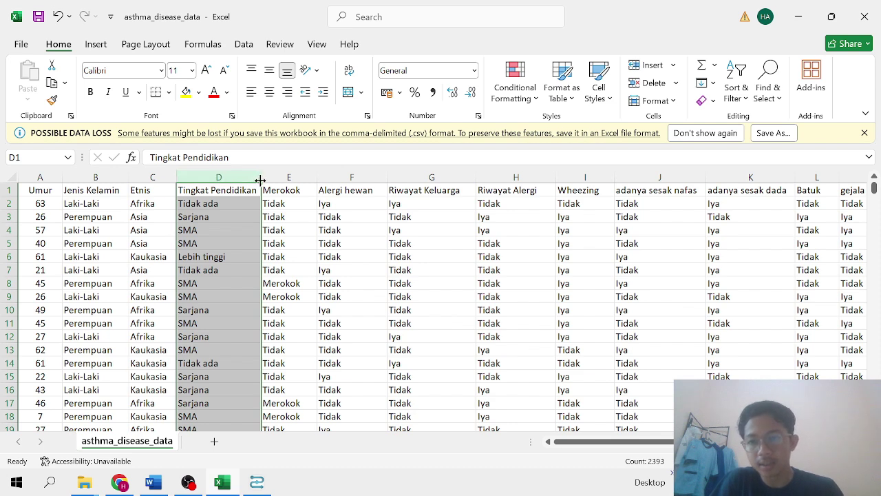
{"action": "left_click_drag", "start_coordinate": [261, 179], "coordinate": [269, 179]}
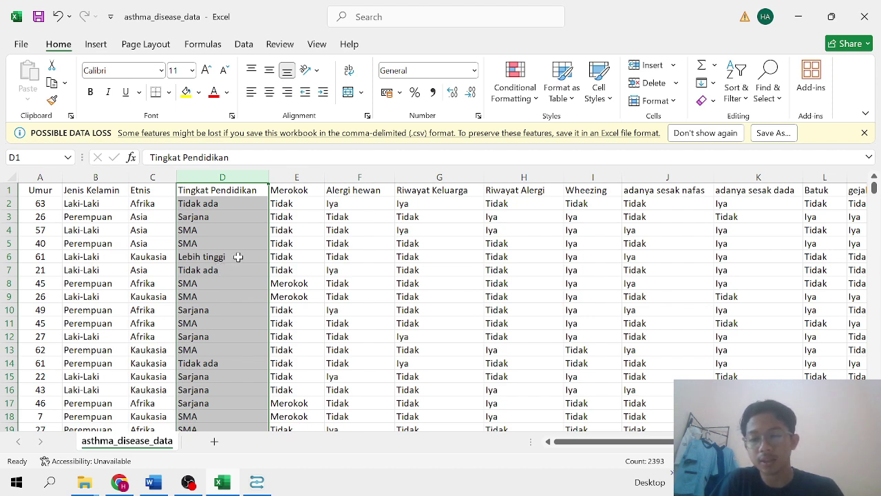
{"action": "left_click", "coordinate": [301, 172]}
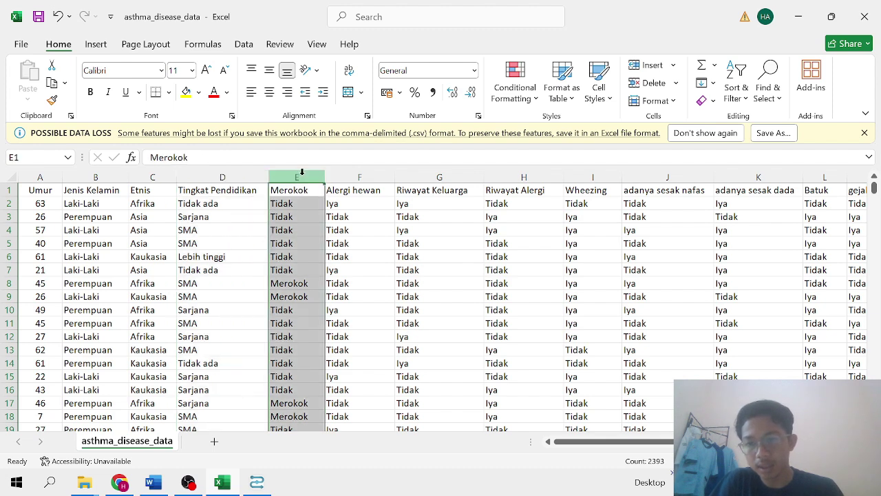
{"action": "left_click_drag", "start_coordinate": [324, 177], "coordinate": [336, 176]}
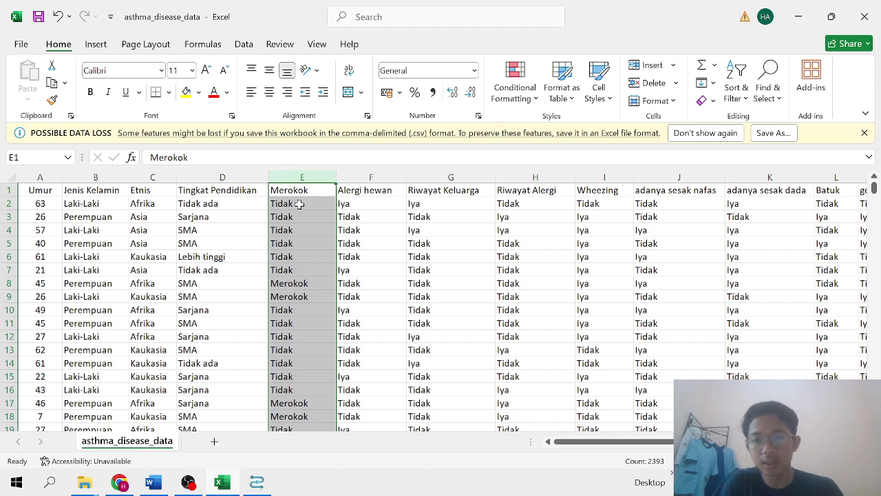
Step: Go through the columns from Alergi hewan to Wheezing, slightly narrowing the Riwayat Keluarga, Riwayat Alergi and Wheezing columns
{"action": "left_click", "coordinate": [362, 178]}
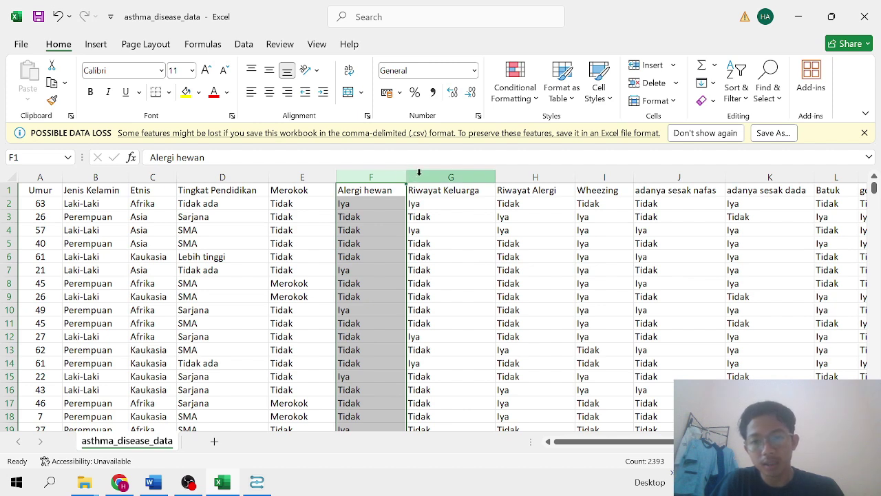
{"action": "left_click", "coordinate": [418, 172]}
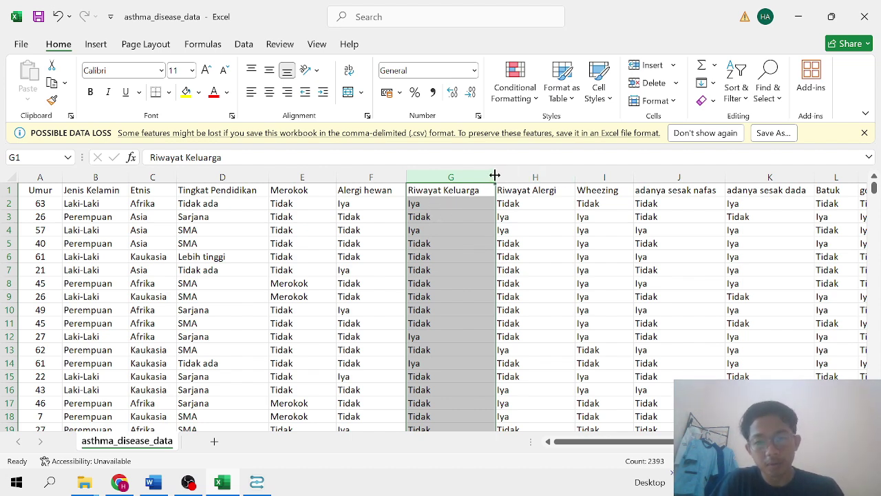
{"action": "mouse_move", "coordinate": [495, 172]}
{"action": "left_mouse_down"}
{"action": "mouse_move", "coordinate": [478, 172]}
{"action": "mouse_move", "coordinate": [490, 171]}
{"action": "left_mouse_up"}
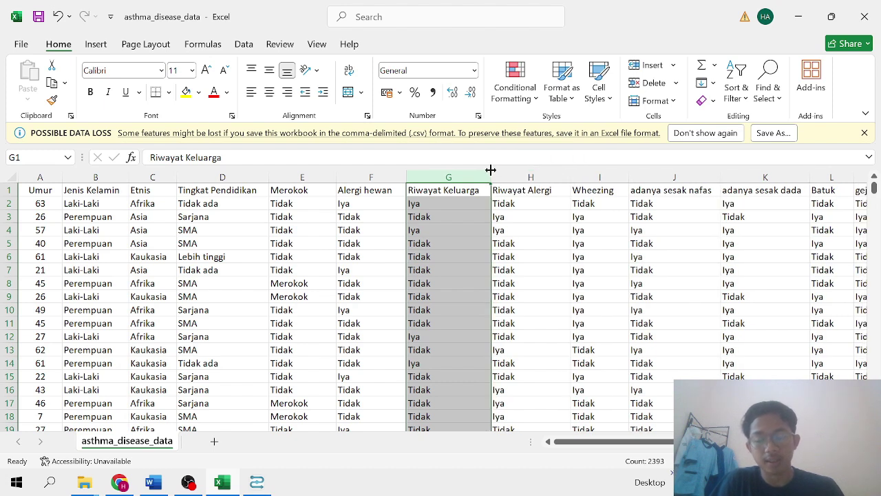
{"action": "left_click", "coordinate": [516, 173]}
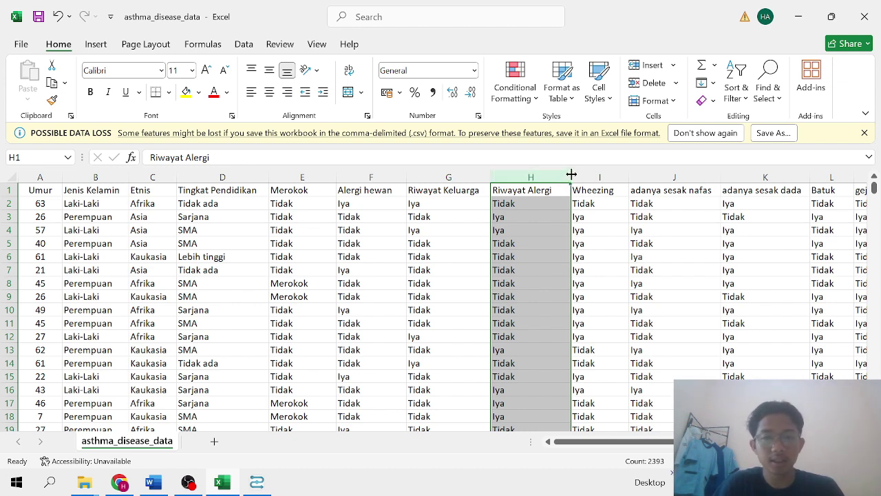
{"action": "left_click_drag", "start_coordinate": [571, 174], "coordinate": [564, 176]}
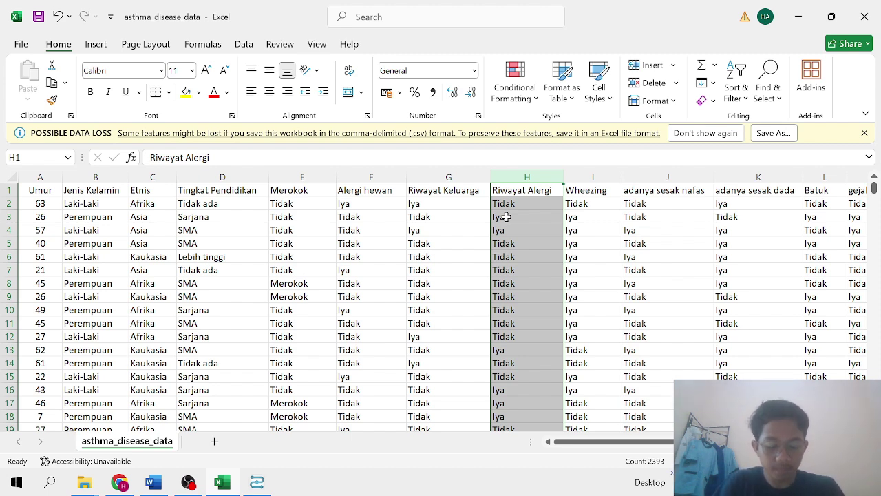
{"action": "left_click", "coordinate": [605, 180]}
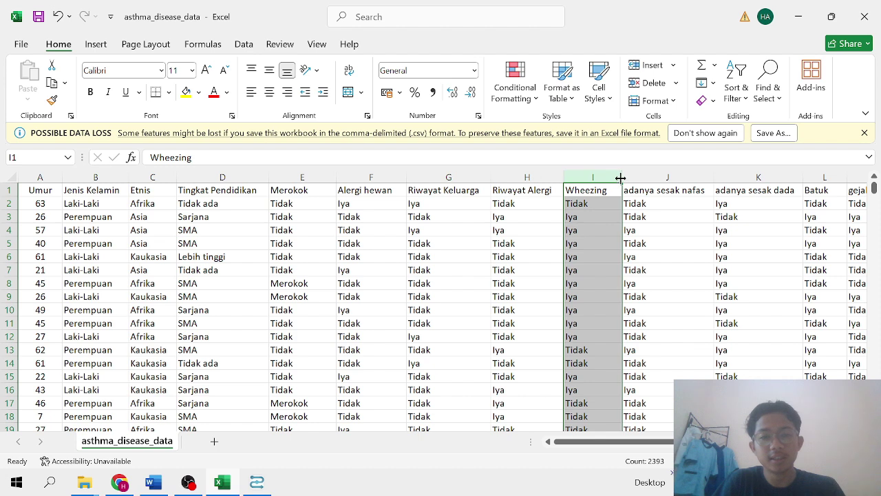
{"action": "left_click_drag", "start_coordinate": [621, 177], "coordinate": [618, 177]}
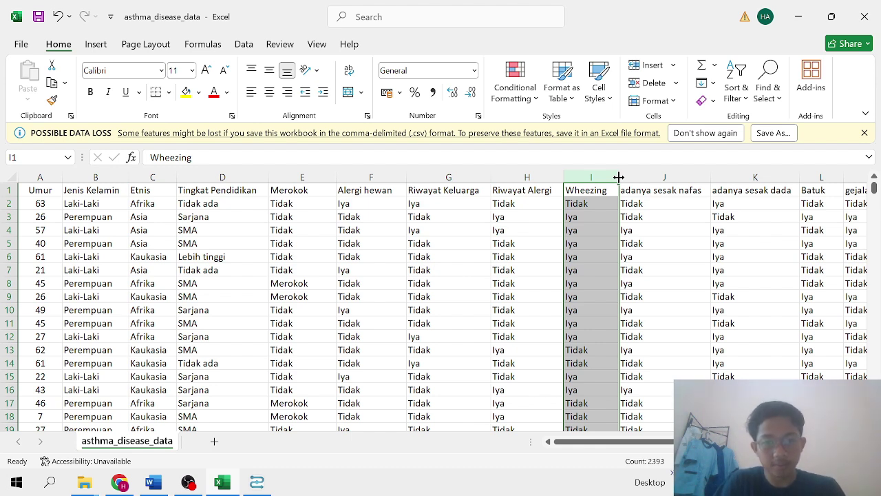
{"action": "left_click_drag", "start_coordinate": [618, 177], "coordinate": [615, 178]}
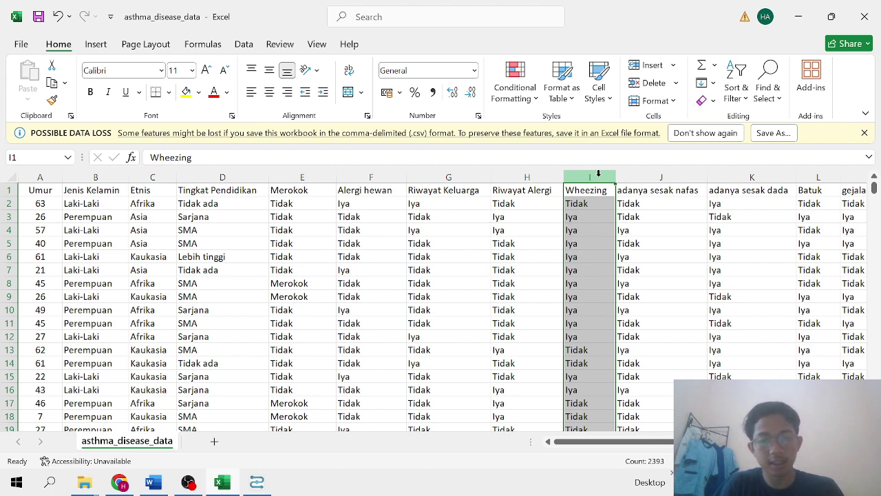
Step: Examine the adanya sesak nafas and adanya sesak dada columns and the remaining columns through Diagnosis
{"action": "left_click", "coordinate": [641, 177]}
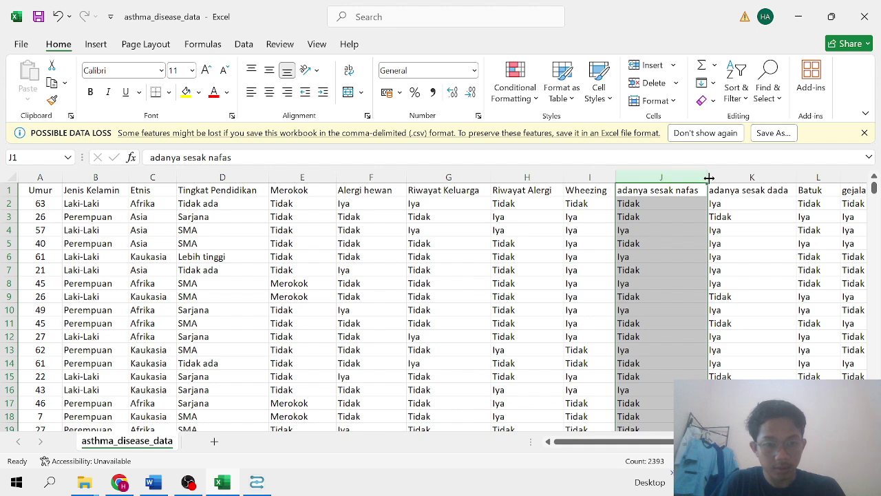
{"action": "left_click_drag", "start_coordinate": [709, 177], "coordinate": [707, 177]}
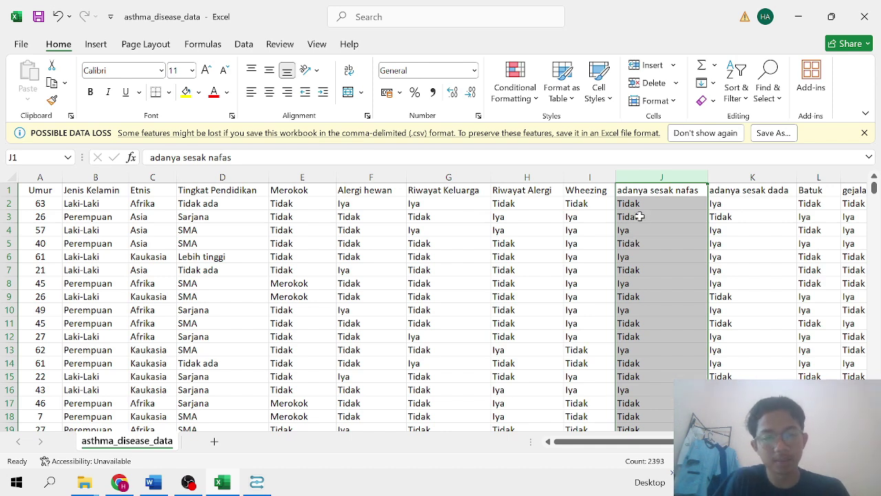
{"action": "left_click", "coordinate": [724, 174]}
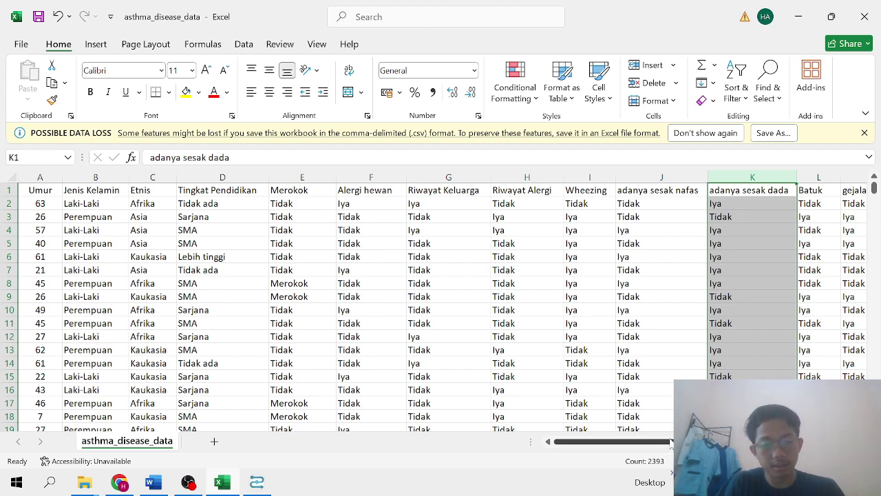
{"action": "left_click_drag", "start_coordinate": [671, 442], "coordinate": [716, 441]}
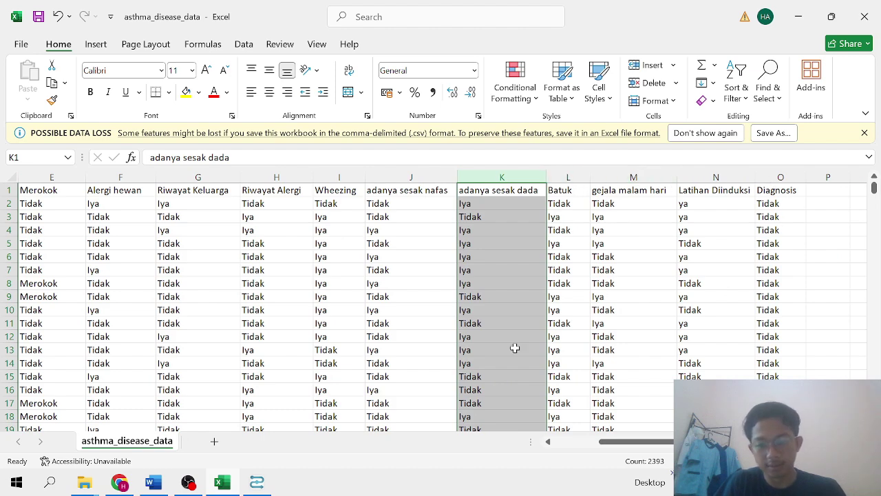
Step: Switch to Altair AI Studio and inspect the Retrieve operator at the start of the process
{"action": "left_click", "coordinate": [261, 485]}
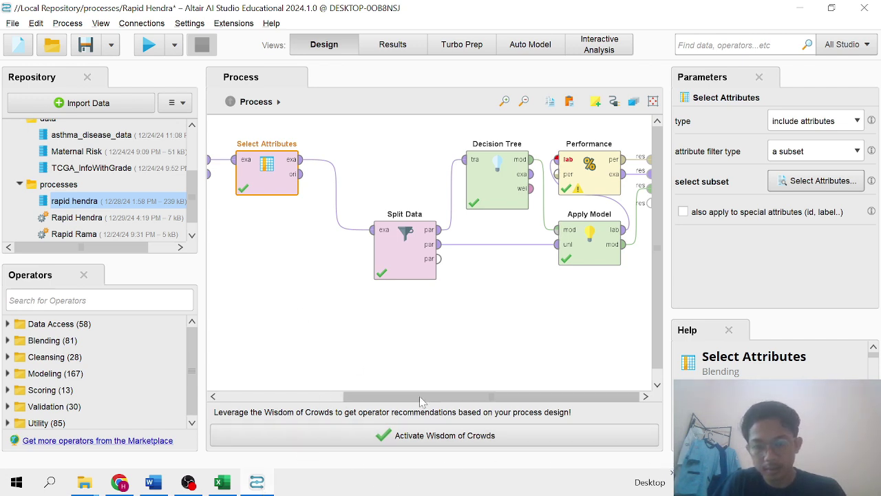
{"action": "left_click_drag", "start_coordinate": [423, 397], "coordinate": [287, 411]}
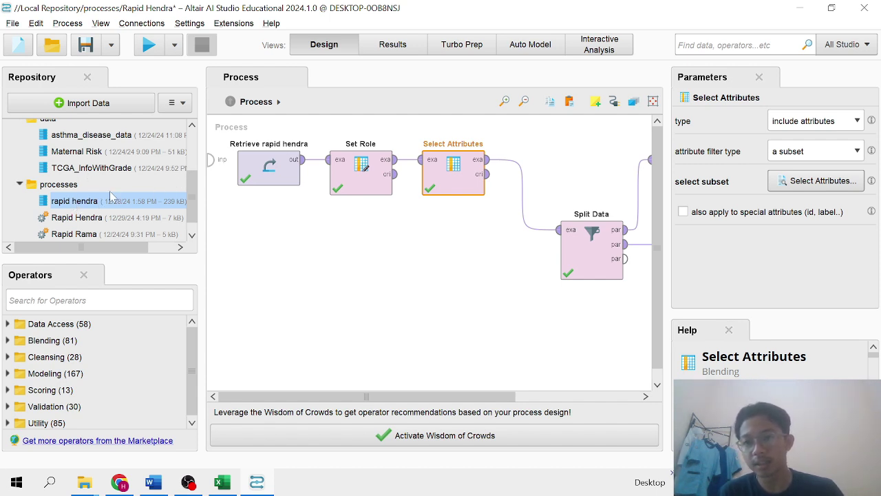
{"action": "left_click", "coordinate": [269, 176]}
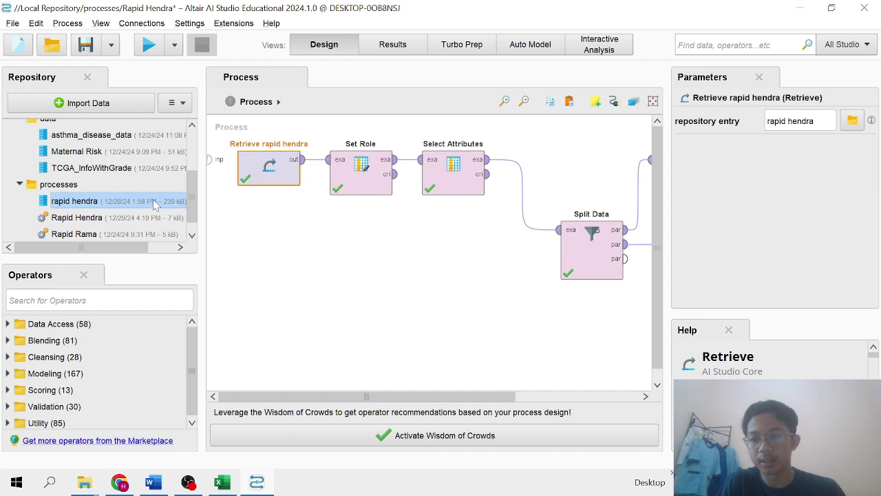
Step: Examine the attribute types, ranges and missing values of the retrieved data set in an enlarged metadata window, then close it
{"action": "mouse_move", "coordinate": [155, 204]}
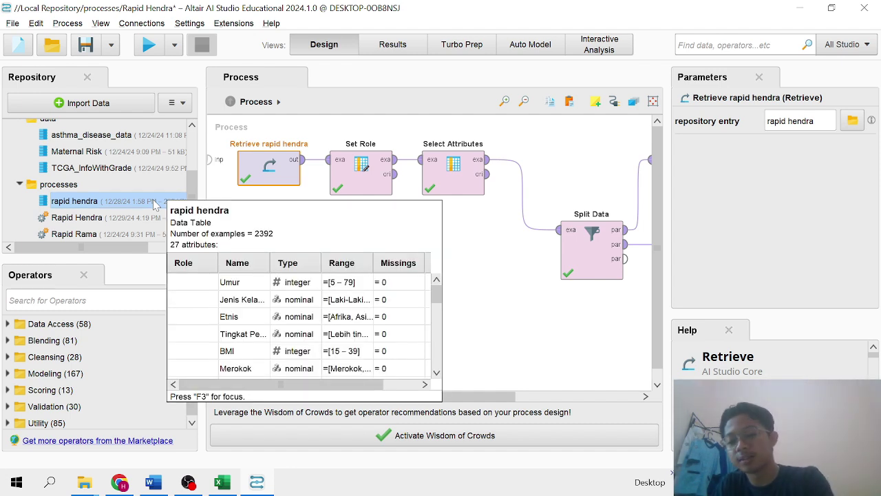
{"action": "key", "text": "F3"}
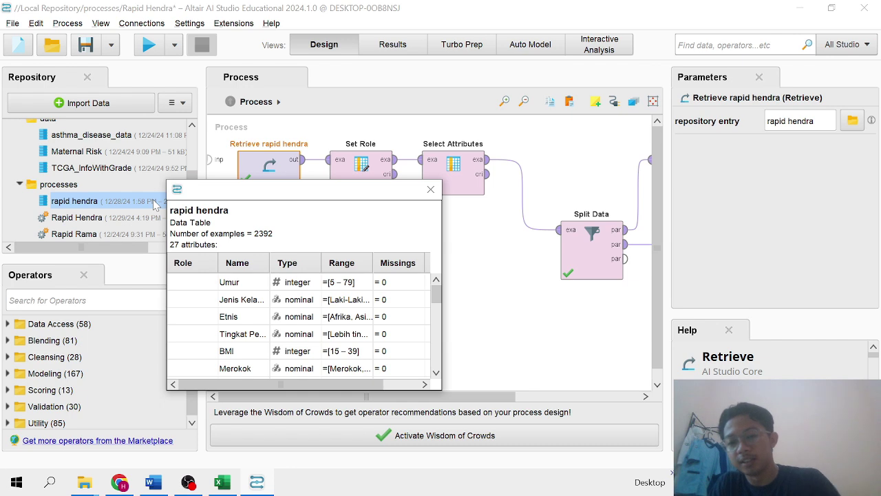
{"action": "left_click_drag", "start_coordinate": [441, 248], "coordinate": [665, 246]}
{"action": "left_click_drag", "start_coordinate": [390, 190], "coordinate": [407, 77]}
{"action": "left_click_drag", "start_coordinate": [439, 274], "coordinate": [453, 389]}
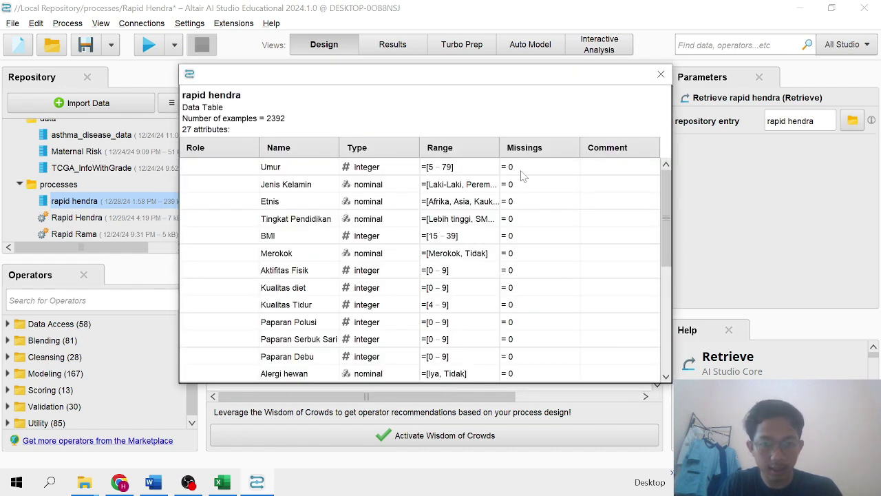
{"action": "scroll", "coordinate": [523, 182], "scroll_direction": "down", "scroll_amount": 5}
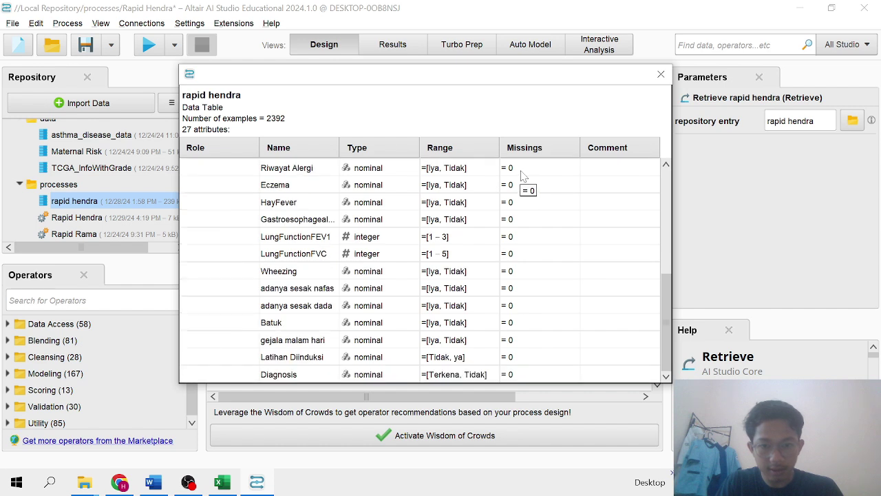
{"action": "scroll", "coordinate": [525, 229], "scroll_direction": "up", "scroll_amount": 5}
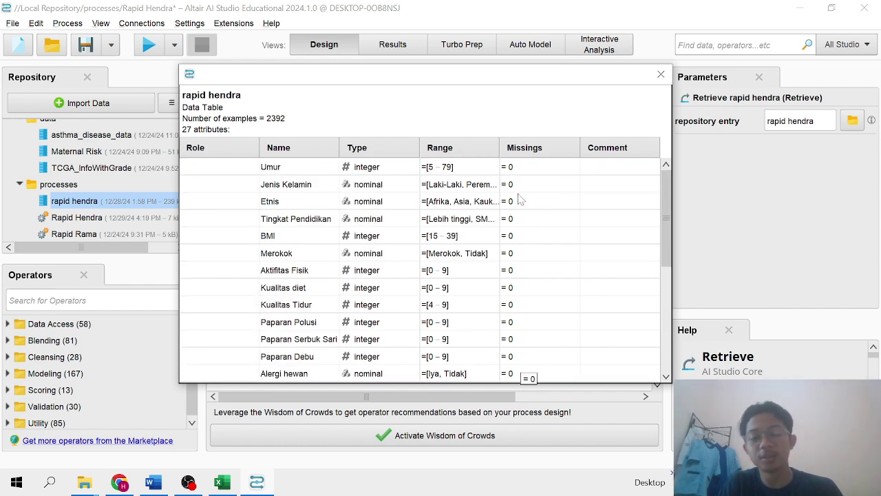
{"action": "scroll", "coordinate": [516, 330], "scroll_direction": "down", "scroll_amount": 5}
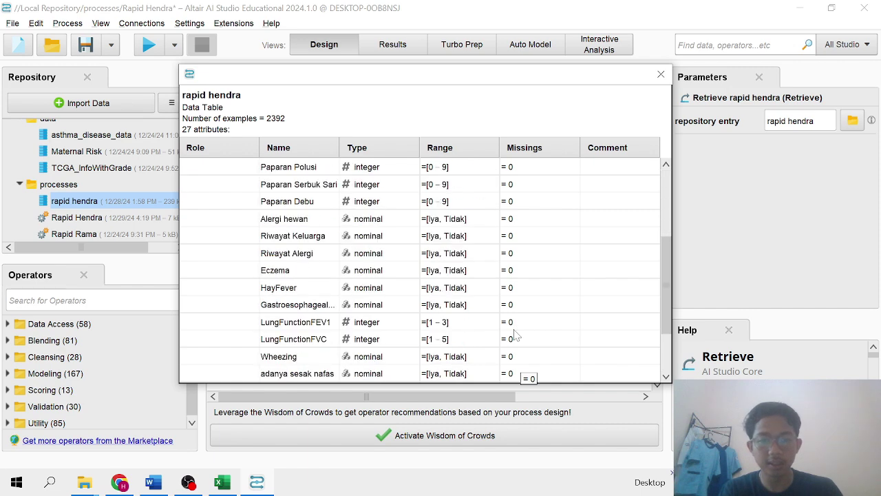
{"action": "scroll", "coordinate": [516, 333], "scroll_direction": "up", "scroll_amount": 5}
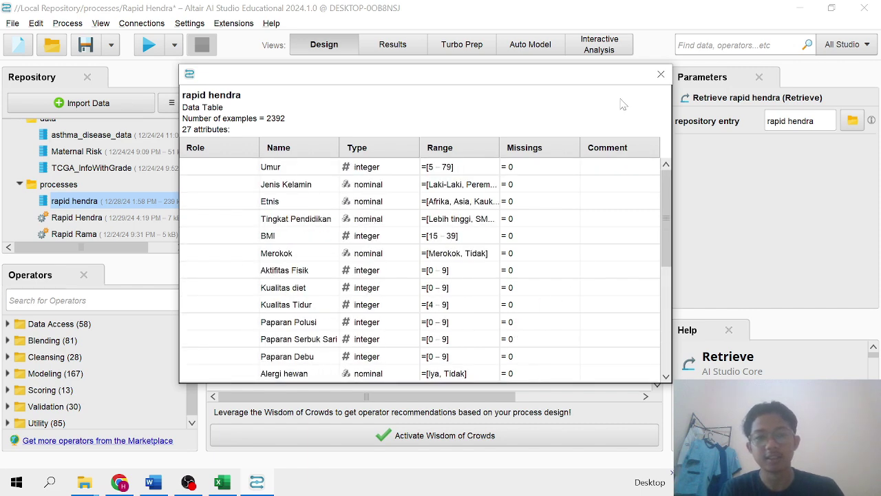
{"action": "left_click", "coordinate": [660, 75]}
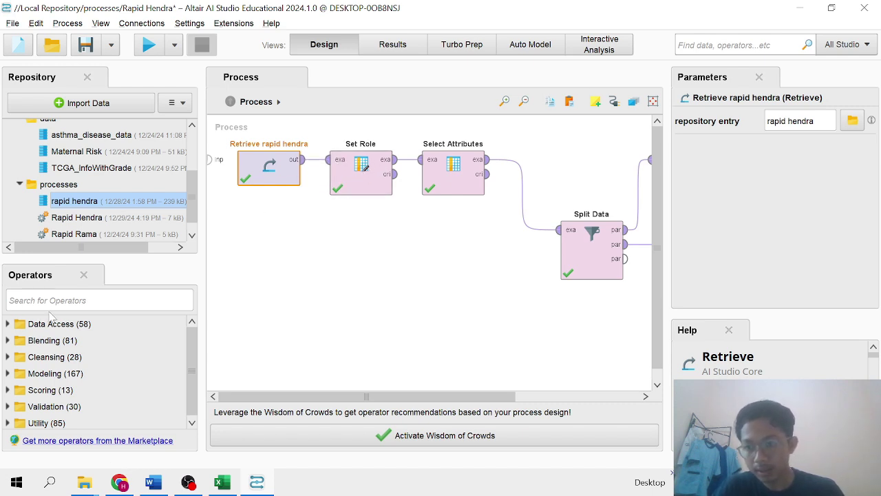
Step: Review the attribute and target role in the Set Role operator's list and apply it
{"action": "left_click", "coordinate": [370, 185]}
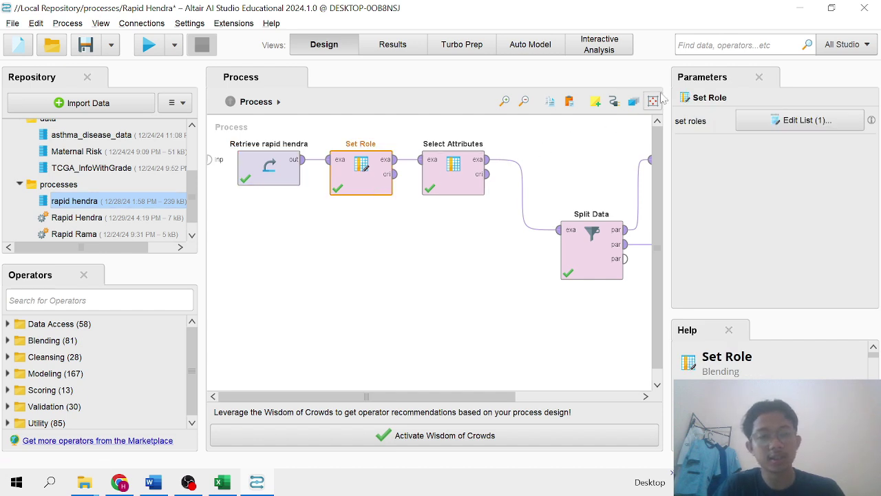
{"action": "left_click", "coordinate": [761, 123]}
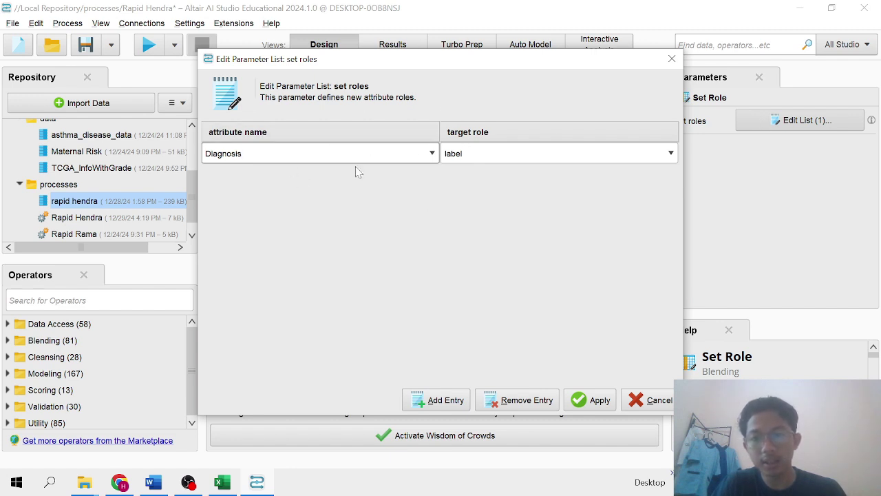
{"action": "left_click", "coordinate": [591, 406]}
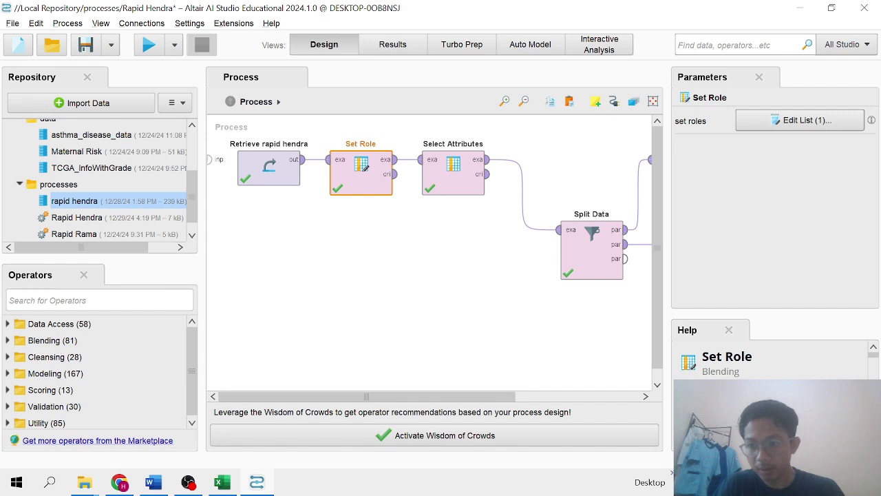
Step: Review the attribute subset chosen in the Select Attributes operator and apply it
{"action": "left_click", "coordinate": [443, 176]}
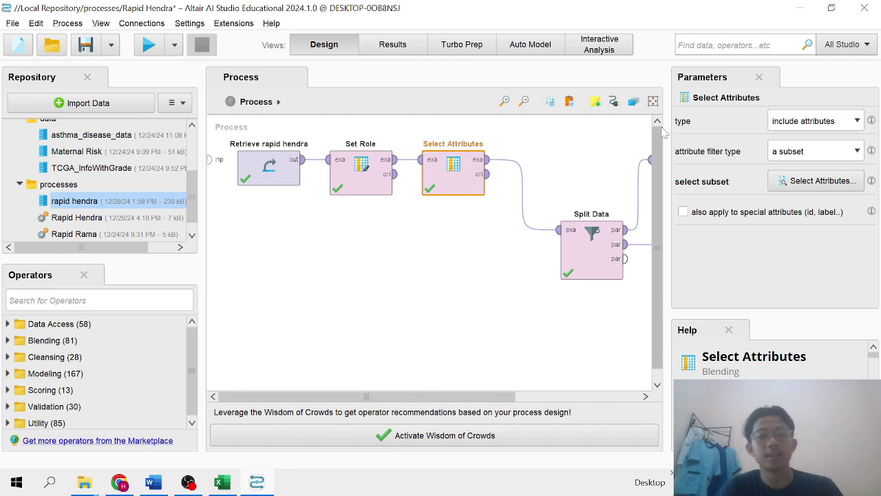
{"action": "left_click", "coordinate": [808, 187]}
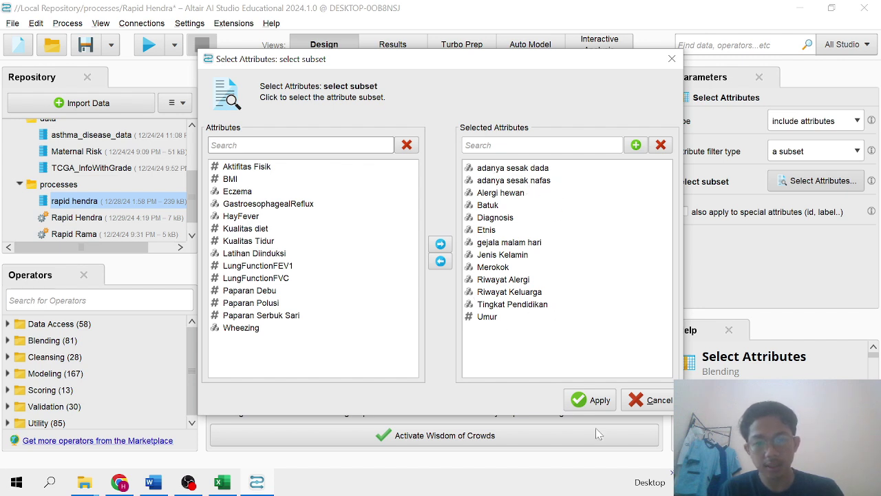
{"action": "left_click", "coordinate": [596, 401]}
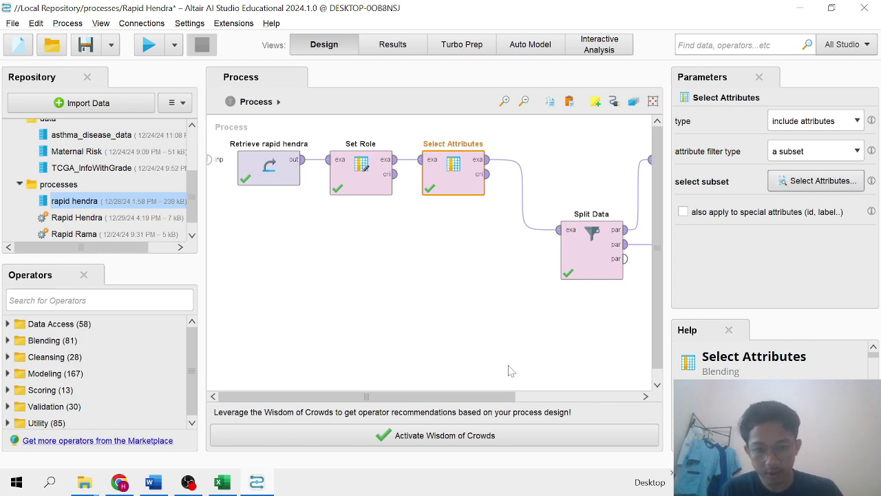
Step: Review the partition ratios of the Split Data operator and confirm the list
{"action": "left_click_drag", "start_coordinate": [429, 401], "coordinate": [551, 388]}
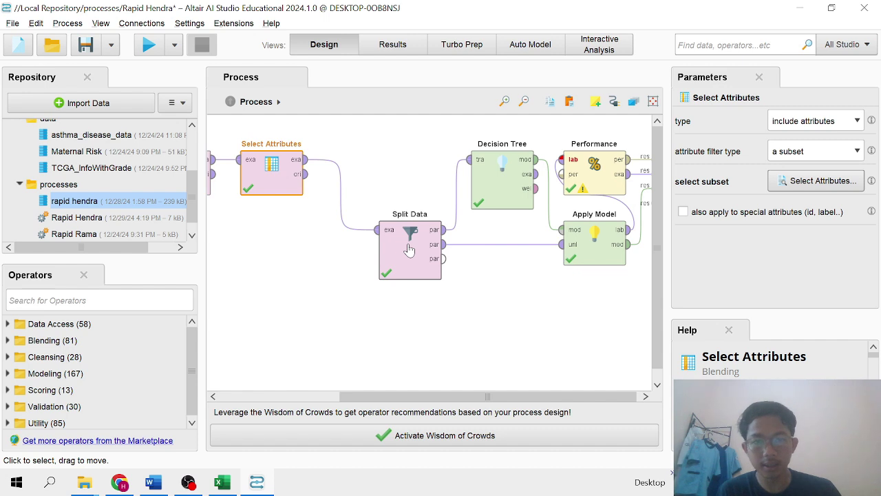
{"action": "left_click", "coordinate": [412, 268]}
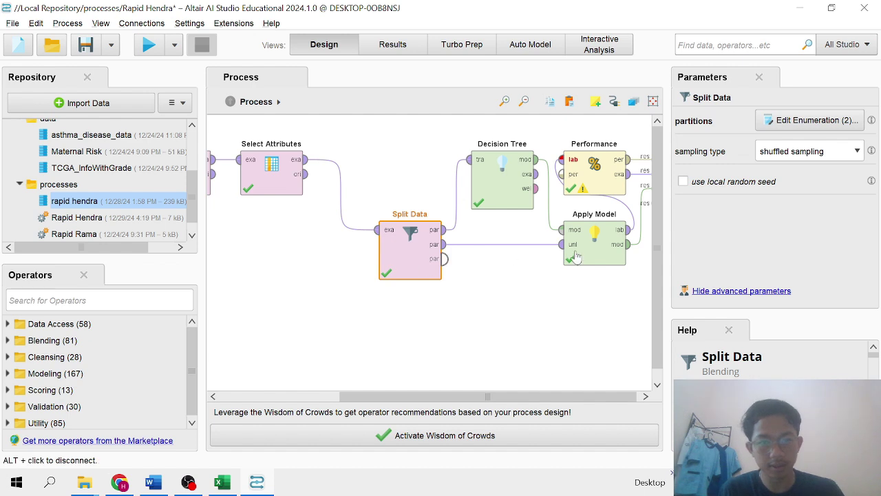
{"action": "left_click", "coordinate": [799, 123]}
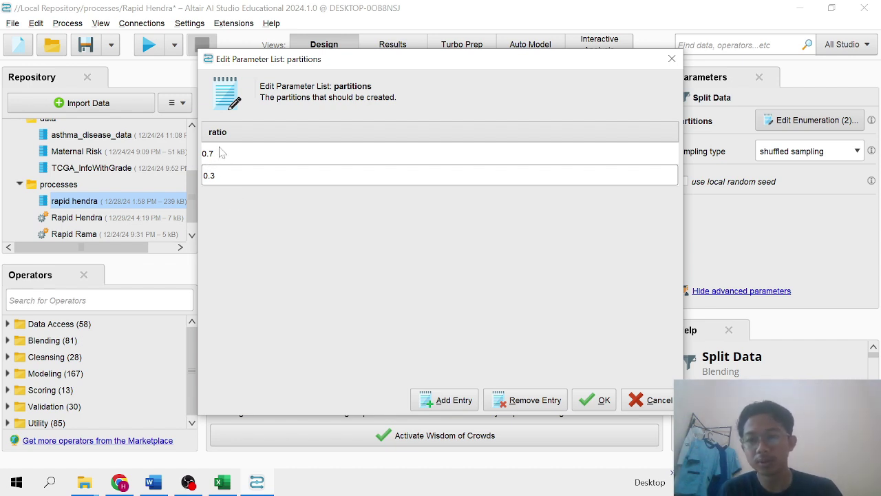
{"action": "left_click", "coordinate": [593, 400]}
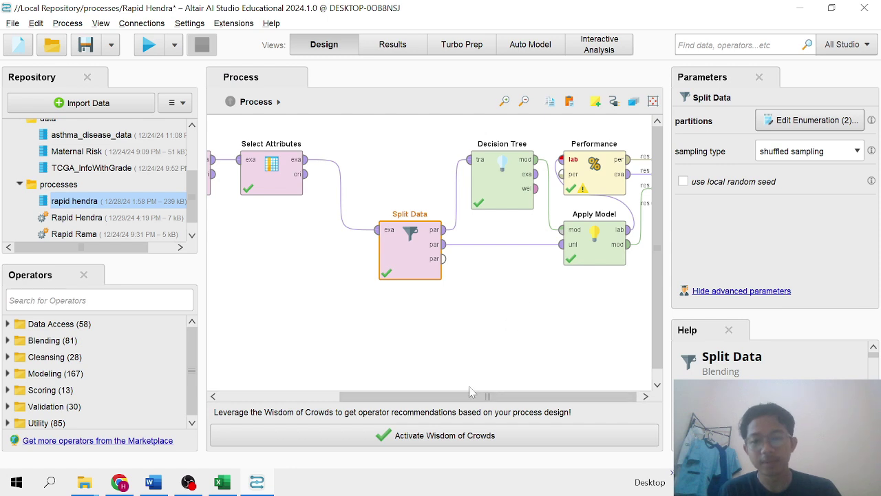
Step: Inspect the parameters of the Decision Tree, Apply Model and Performance operators in turn
{"action": "left_click_drag", "start_coordinate": [465, 400], "coordinate": [468, 400]}
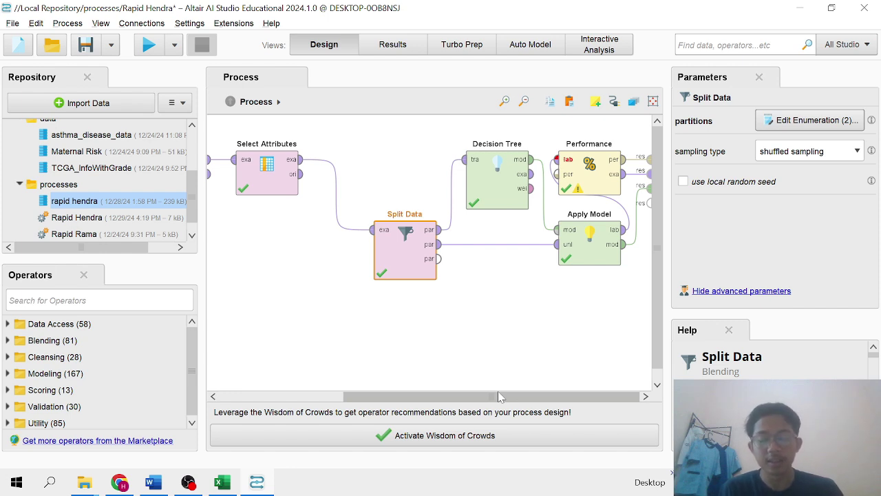
{"action": "left_click", "coordinate": [475, 196]}
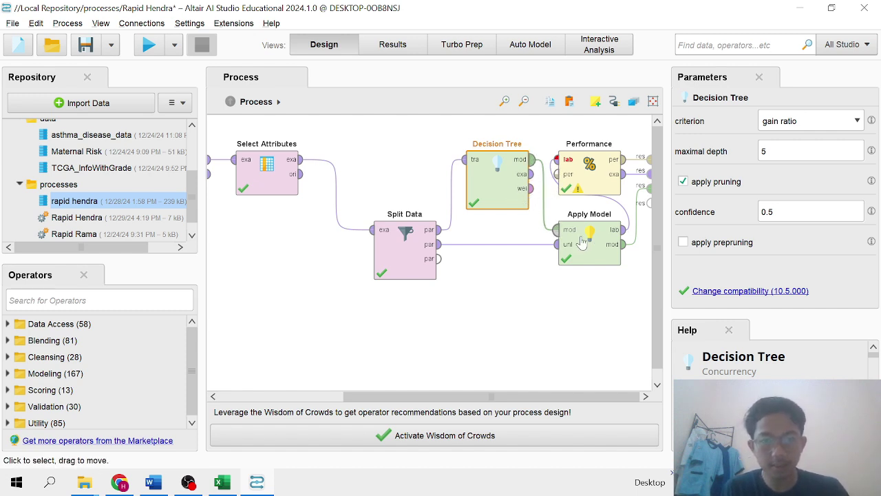
{"action": "left_click", "coordinate": [592, 265]}
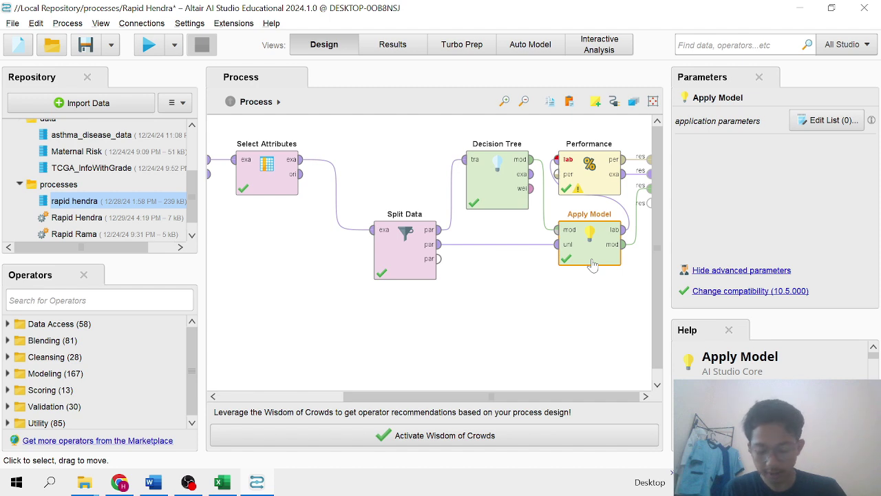
{"action": "left_click", "coordinate": [596, 177]}
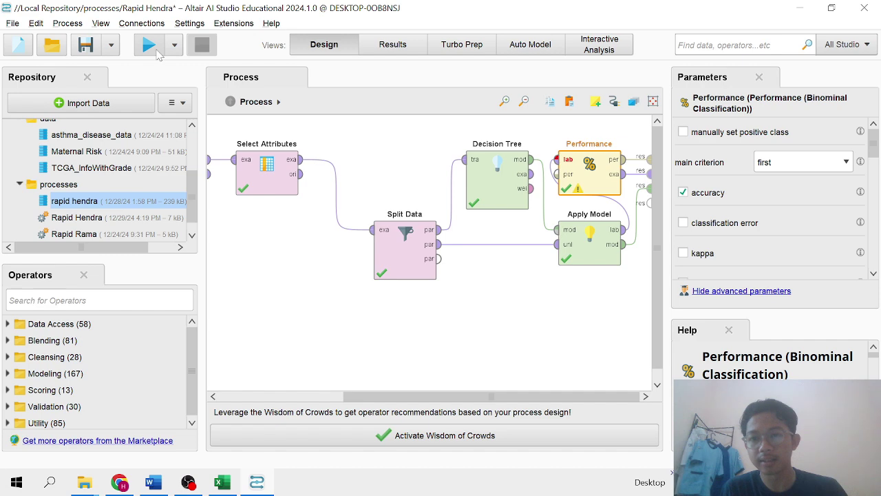
Step: Run the process and review its decision tree, the Apply Model example set and the performance table
{"action": "left_click", "coordinate": [157, 52]}
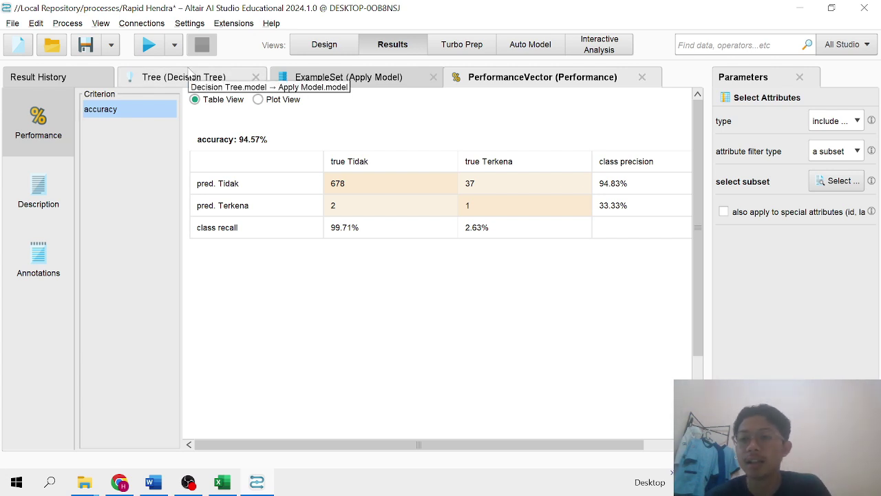
{"action": "left_click", "coordinate": [190, 73]}
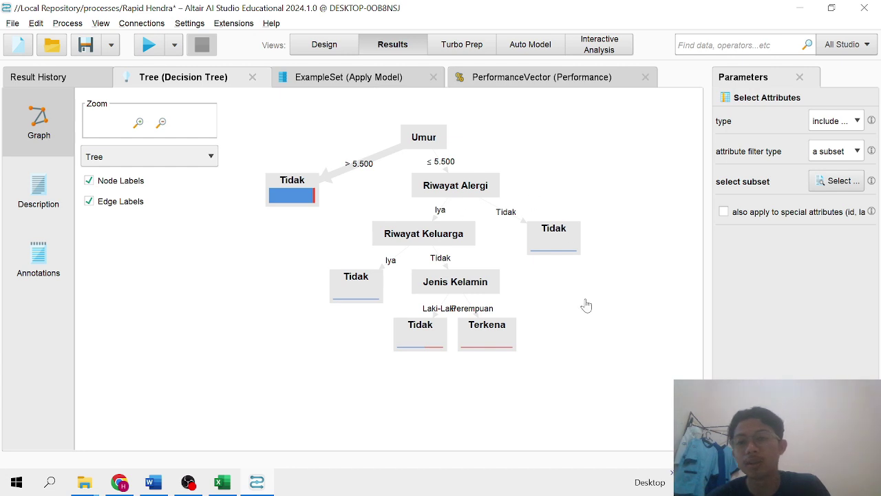
{"action": "left_click", "coordinate": [358, 79]}
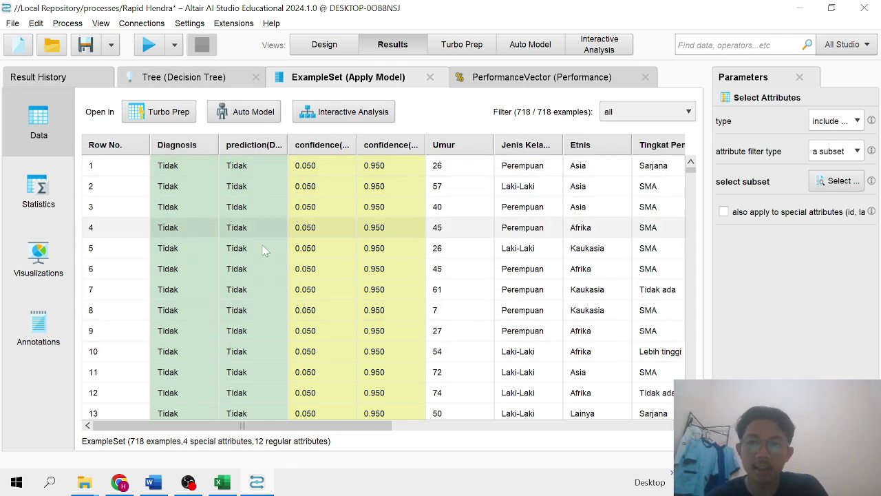
{"action": "left_click", "coordinate": [499, 81]}
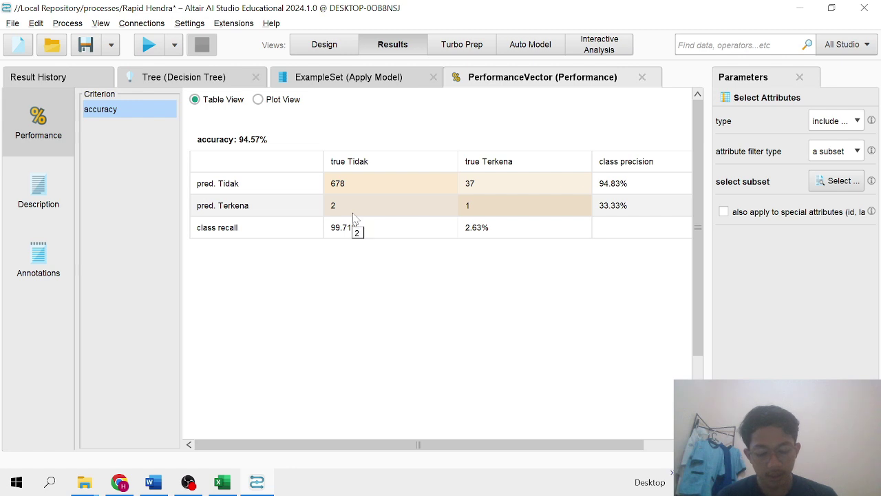
Step: Examine the rows of the Apply Model example set, comparing Diagnosis with its prediction and confidence values
{"action": "left_click", "coordinate": [305, 78]}
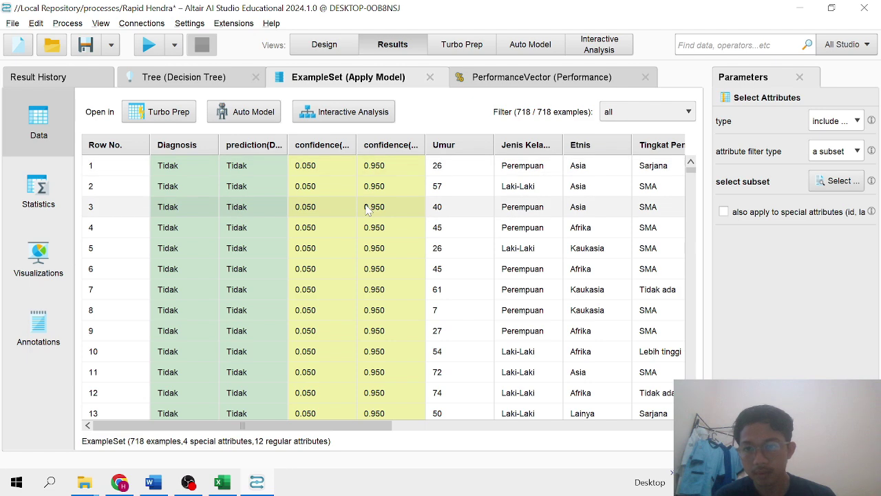
{"action": "scroll", "coordinate": [367, 209], "scroll_direction": "down", "scroll_amount": 7}
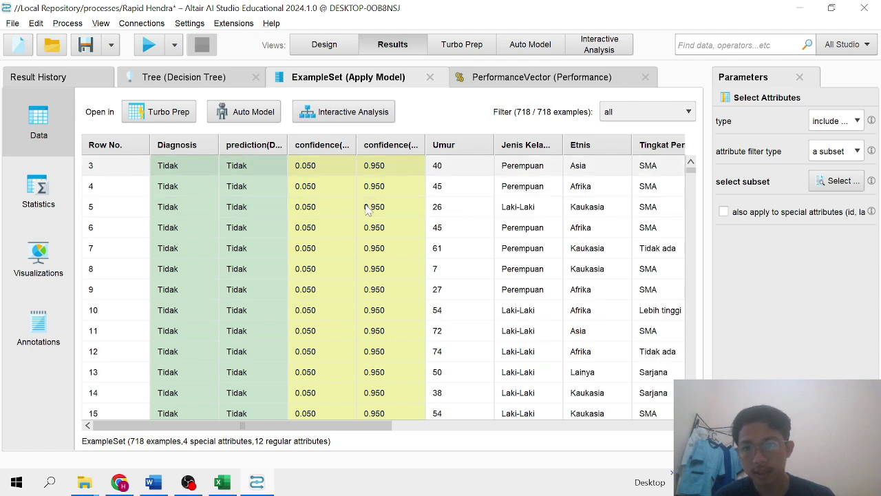
{"action": "scroll", "coordinate": [367, 210], "scroll_direction": "down", "scroll_amount": 16}
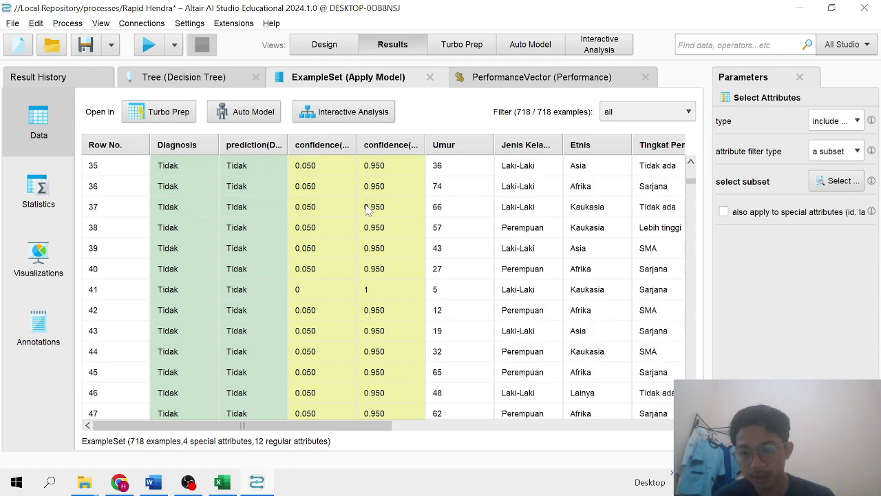
{"action": "scroll", "coordinate": [367, 210], "scroll_direction": "down", "scroll_amount": 15}
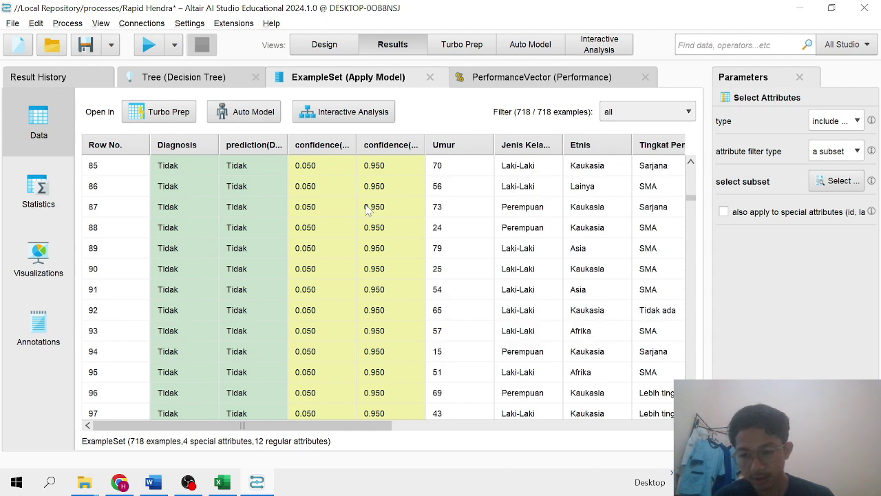
{"action": "scroll", "coordinate": [367, 210], "scroll_direction": "down", "scroll_amount": 16}
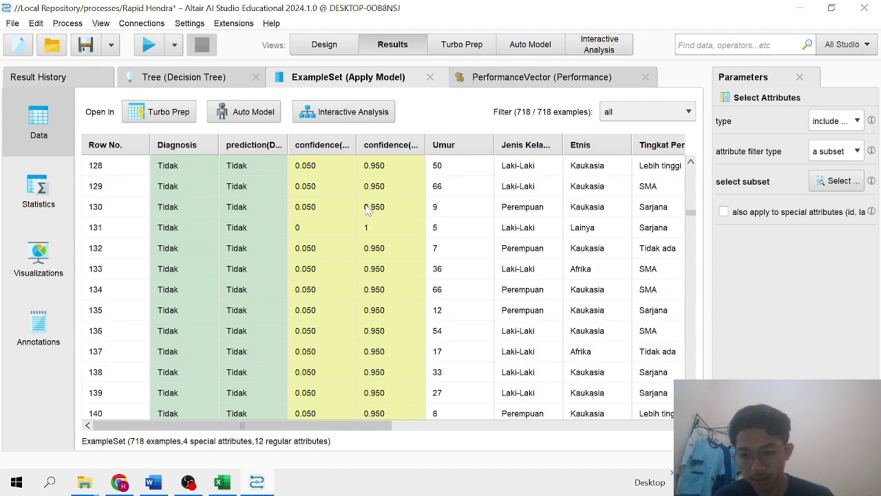
{"action": "scroll", "coordinate": [367, 210], "scroll_direction": "down", "scroll_amount": 2}
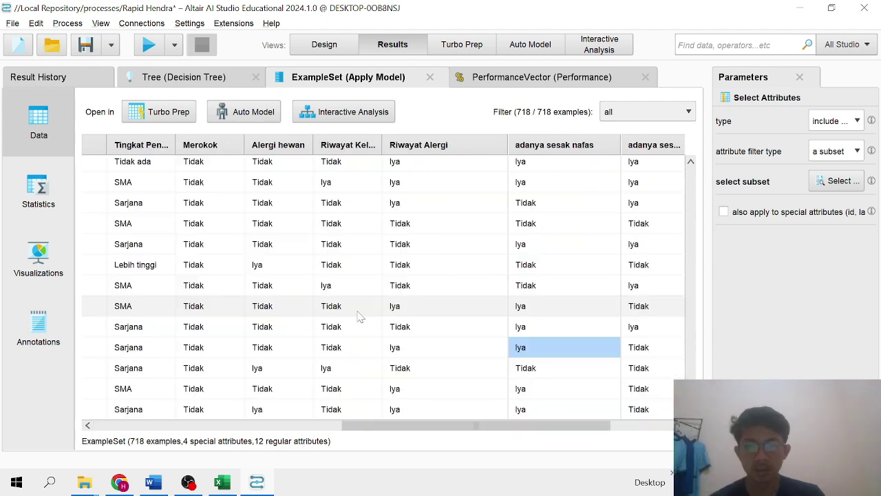
Step: Compare Diagnosis and prediction(Diagnosis) in the last example set rows with their allergy, family history and symptom attributes
{"action": "left_click_drag", "start_coordinate": [378, 427], "coordinate": [135, 450]}
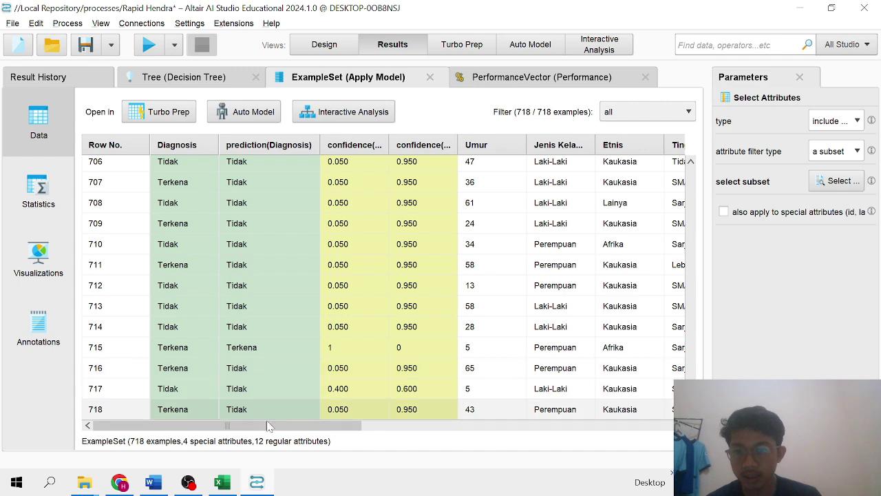
{"action": "left_click_drag", "start_coordinate": [315, 428], "coordinate": [612, 411]}
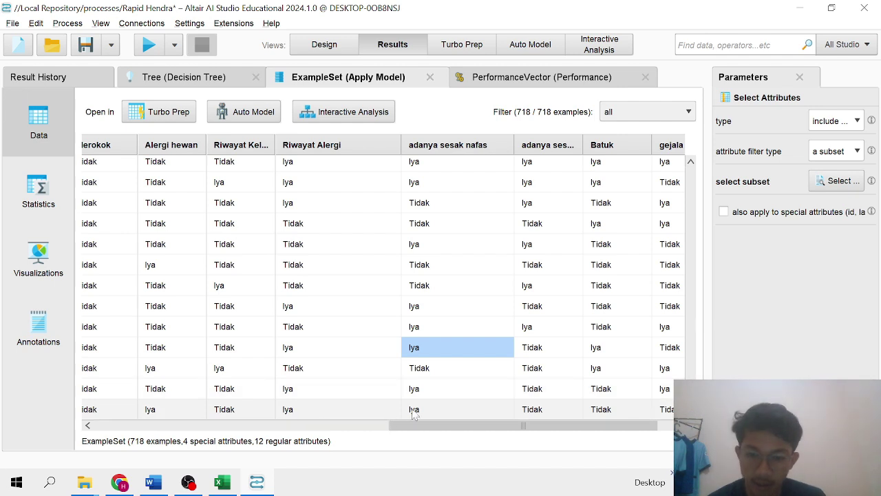
{"action": "left_click_drag", "start_coordinate": [411, 425], "coordinate": [399, 426]}
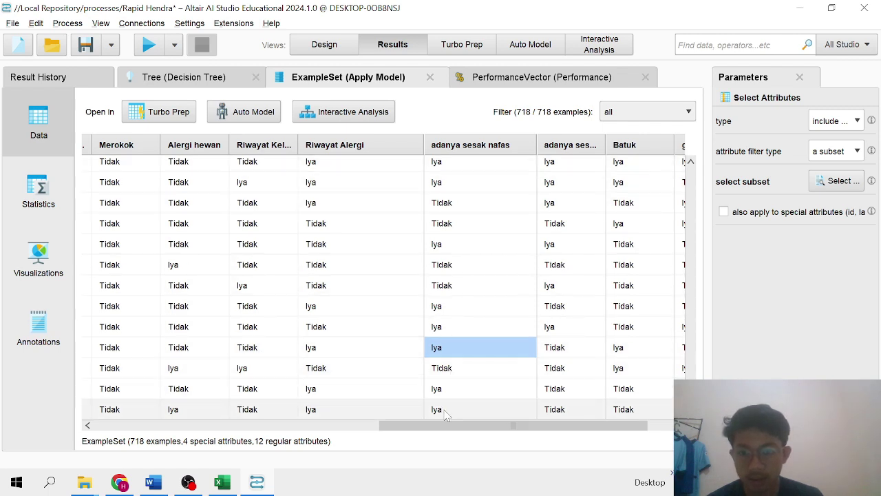
{"action": "left_click_drag", "start_coordinate": [439, 430], "coordinate": [101, 434]}
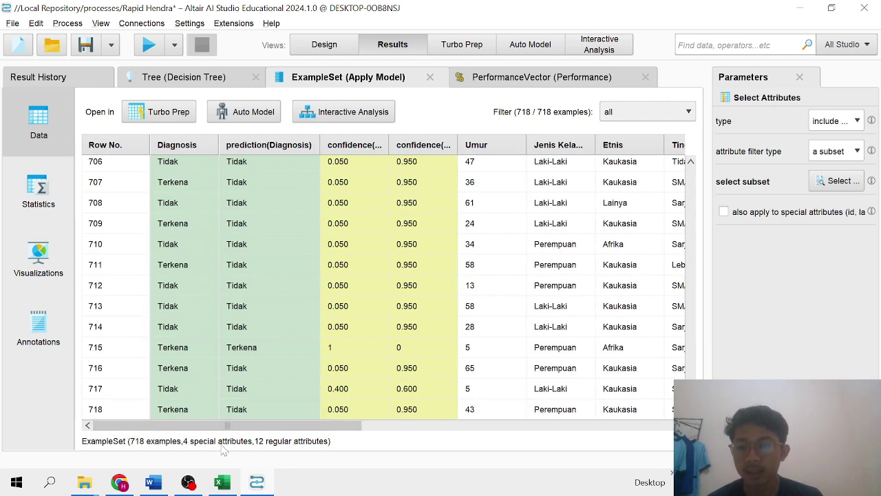
Step: Switch to Excel to check the last row of asthma_disease_data, and return to Altair AI Studio
{"action": "left_click", "coordinate": [221, 482]}
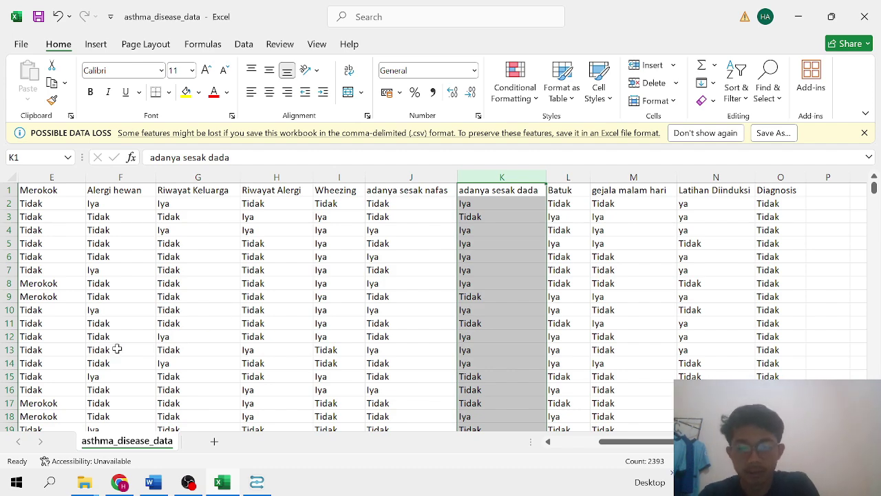
{"action": "key", "text": "ctrl+Down"}
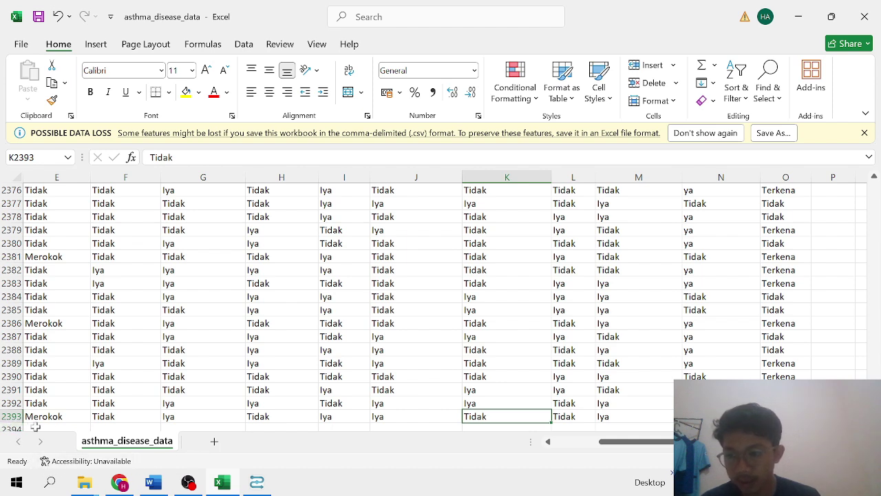
{"action": "left_click", "coordinate": [256, 482]}
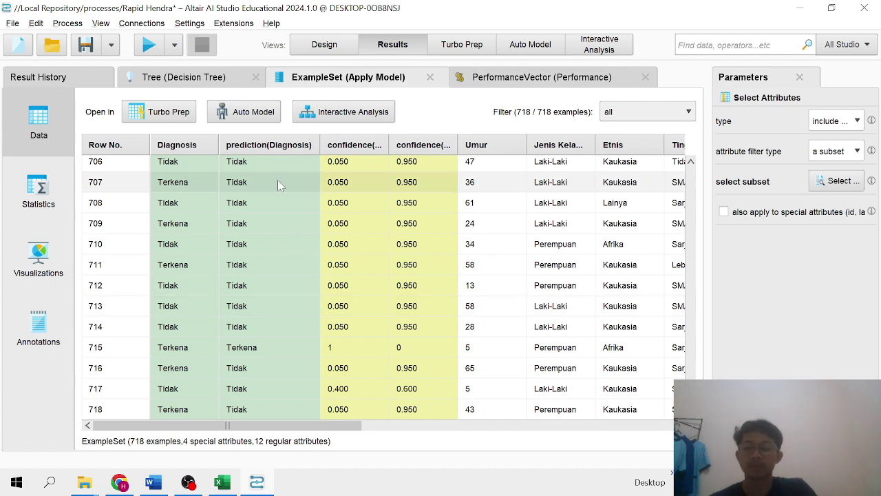
Step: Show the decision tree result as a graph and examine its Umur node, the > 5.500 leaf and the Riwayat Alergi node
{"action": "left_click", "coordinate": [195, 80]}
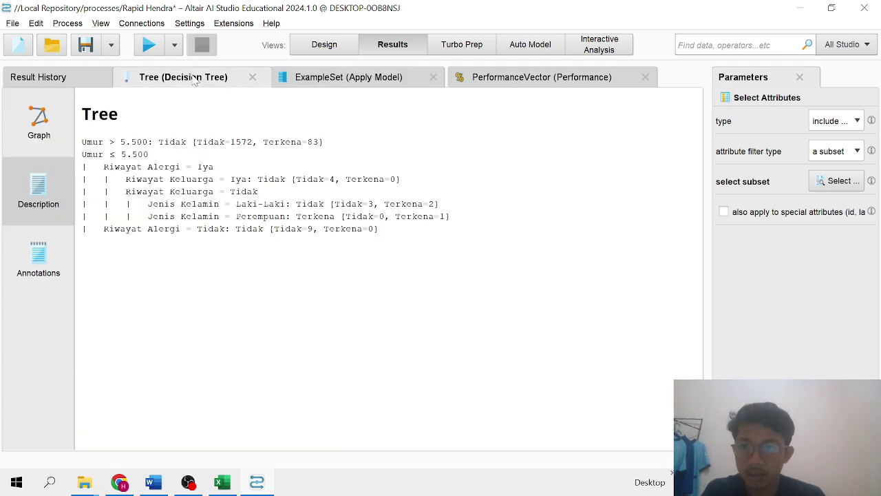
{"action": "left_click", "coordinate": [313, 78]}
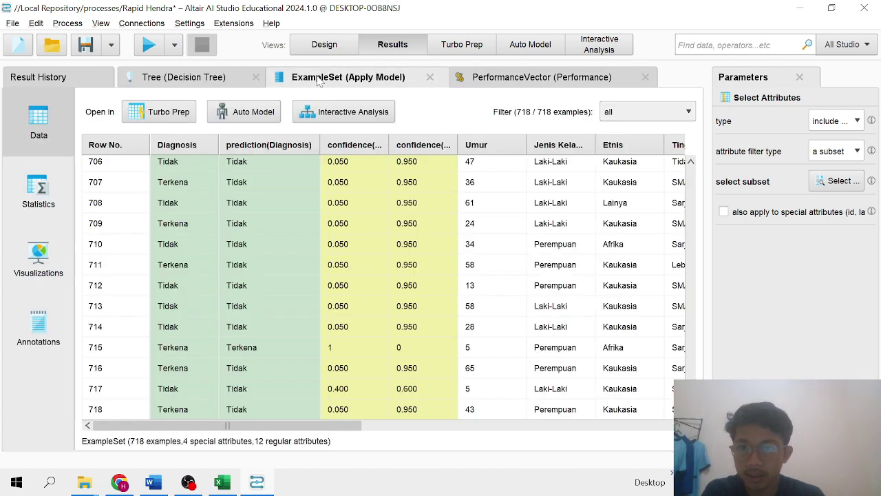
{"action": "left_click", "coordinate": [201, 80]}
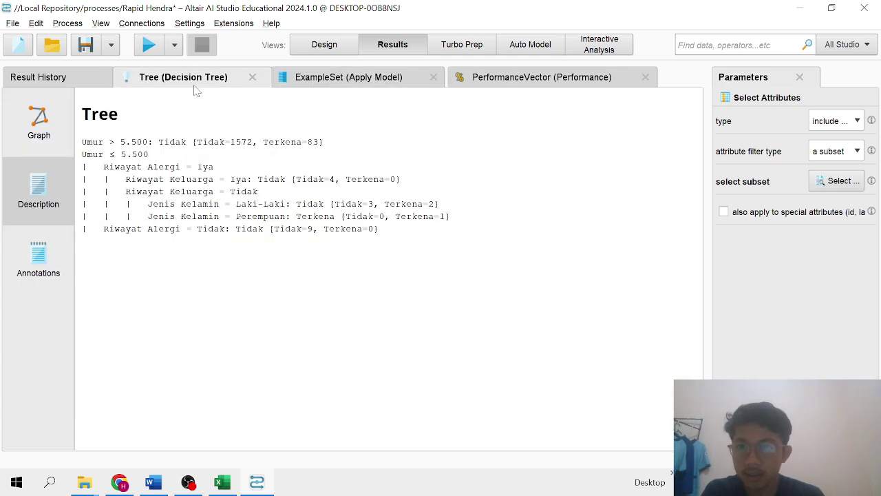
{"action": "left_click", "coordinate": [70, 141]}
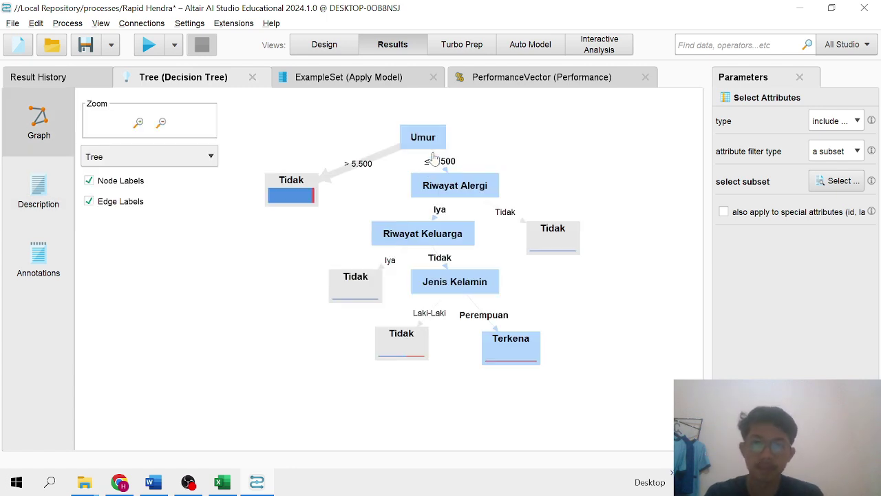
{"action": "mouse_move", "coordinate": [437, 144]}
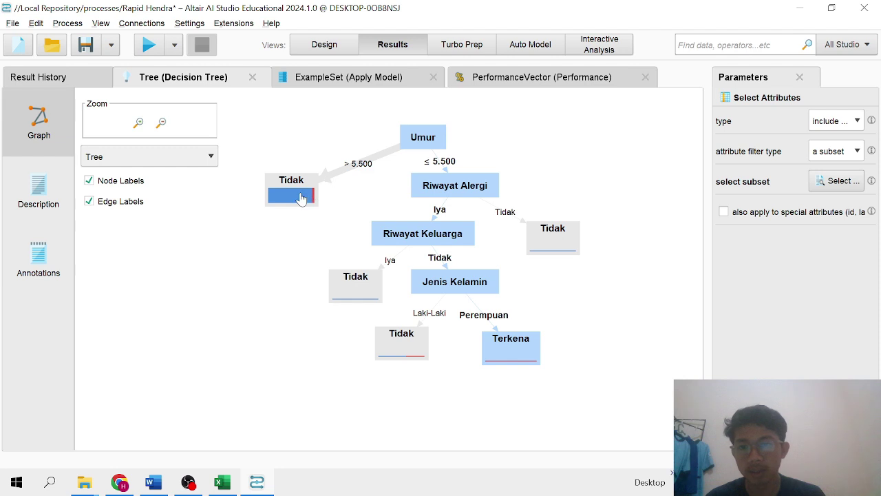
{"action": "mouse_move", "coordinate": [301, 199]}
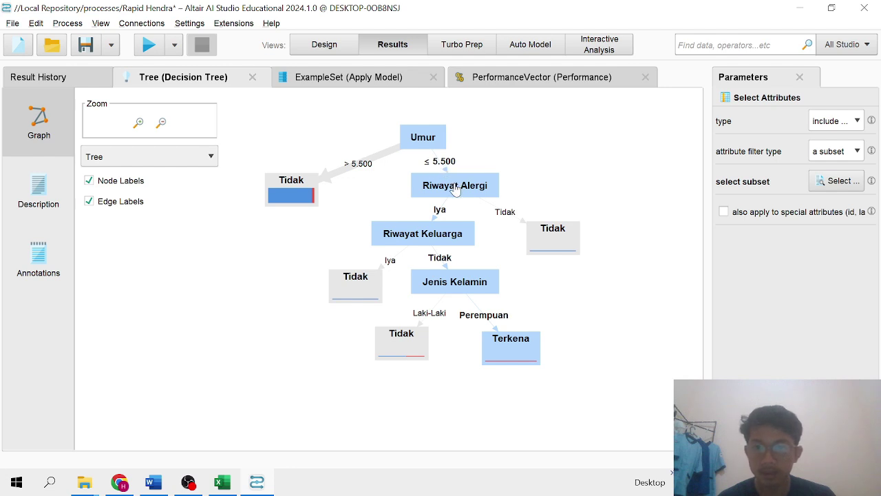
{"action": "mouse_move", "coordinate": [455, 190]}
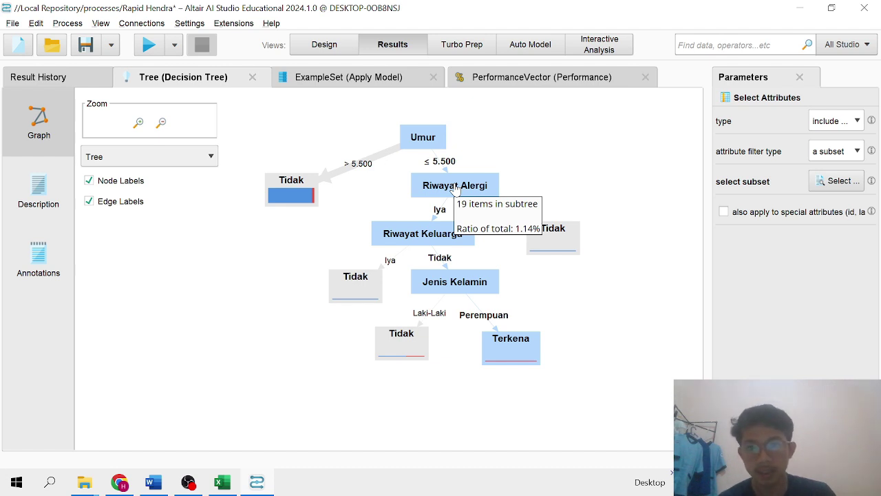
Step: Examine the item distributions of the Riwayat Keluarga and Jenis Kelamin nodes and the Tidak and Terkena leaves under the Riwayat Alergi branch
{"action": "mouse_move", "coordinate": [443, 239]}
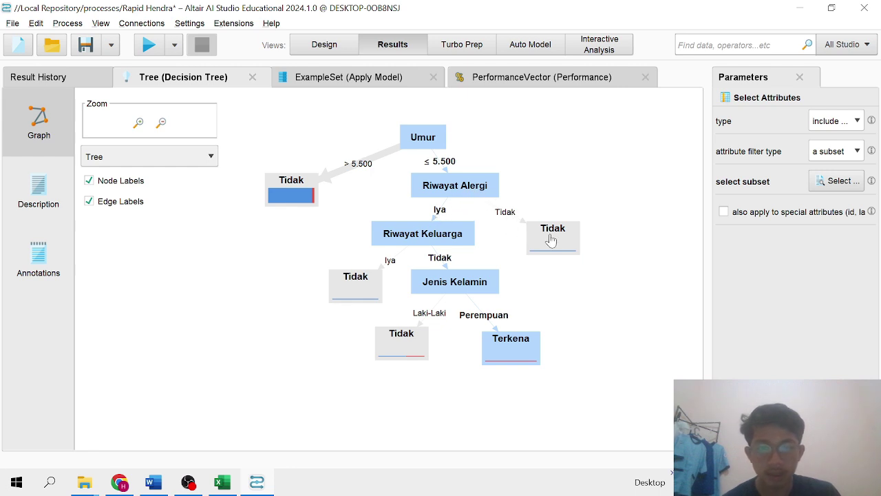
{"action": "mouse_move", "coordinate": [556, 242]}
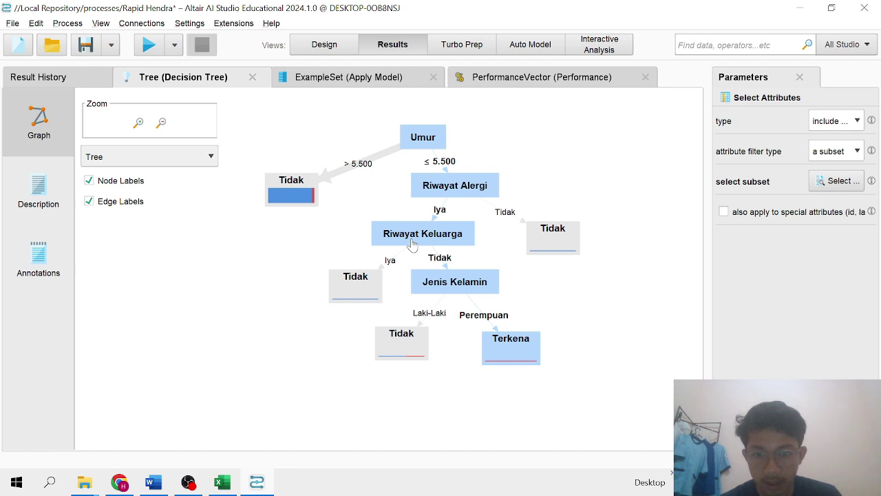
{"action": "mouse_move", "coordinate": [412, 245]}
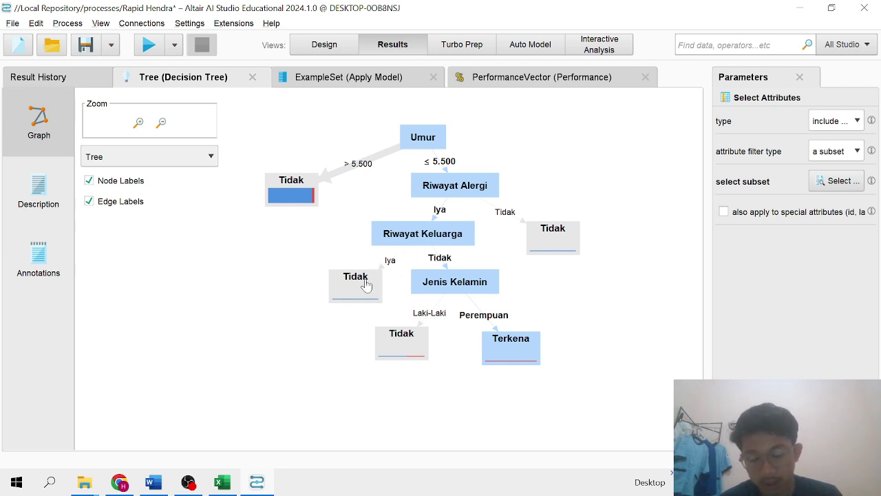
{"action": "mouse_move", "coordinate": [367, 285]}
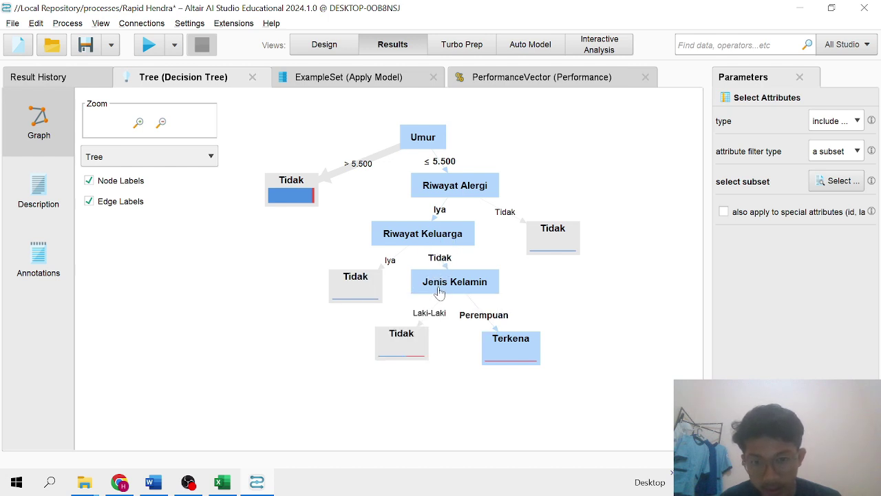
{"action": "mouse_move", "coordinate": [439, 292]}
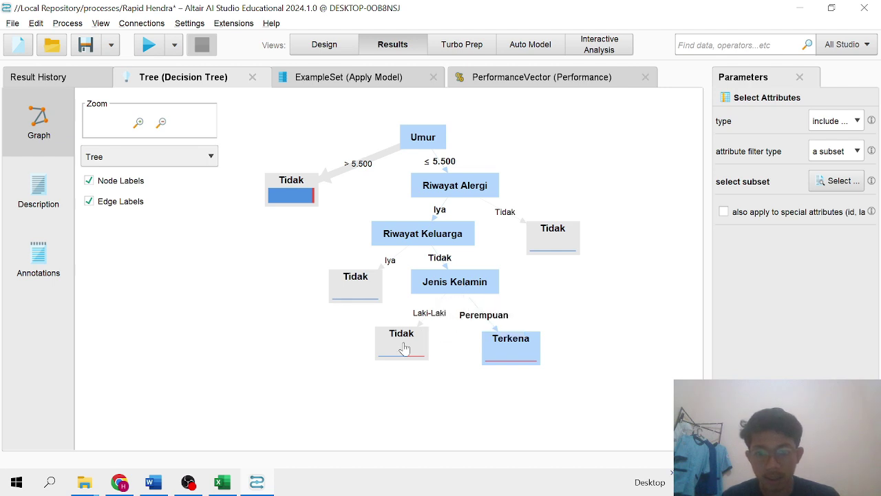
{"action": "mouse_move", "coordinate": [404, 349]}
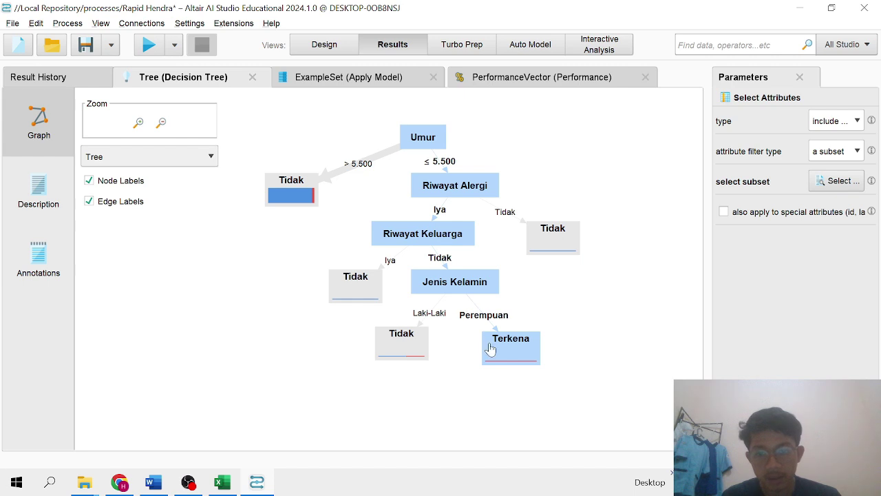
{"action": "mouse_move", "coordinate": [497, 348]}
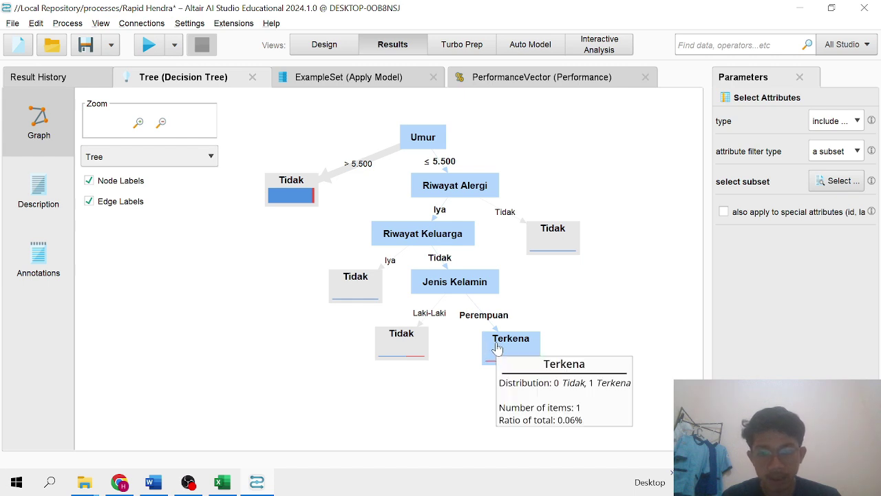